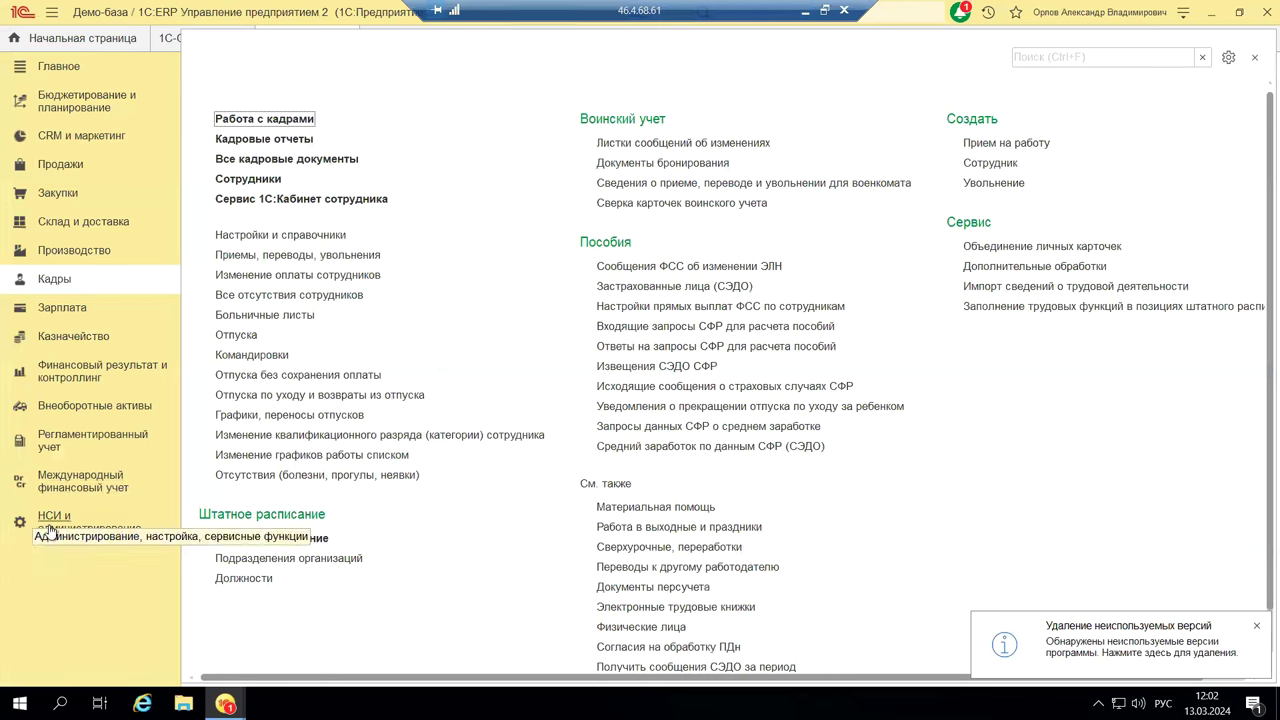
# - Open the Воинский учет settings from the payroll and HR section of the Андромеда organization card
pyautogui.click(68, 536)
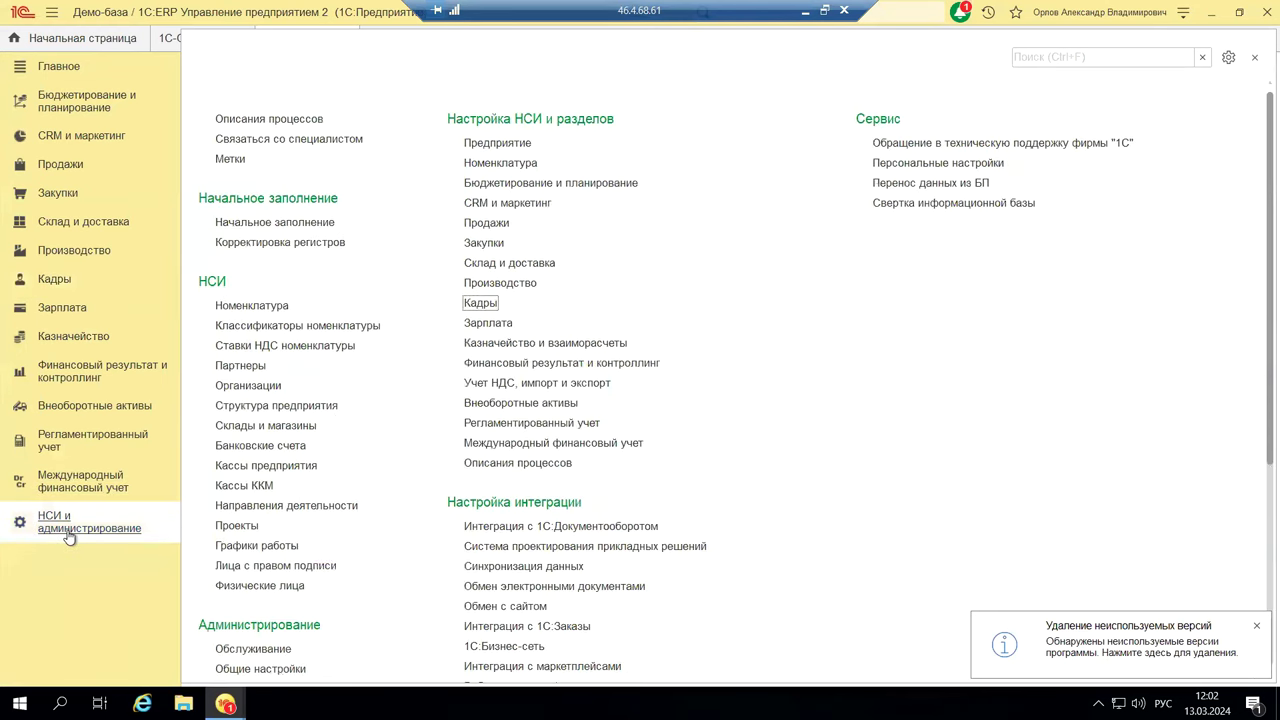
pyautogui.click(252, 384)
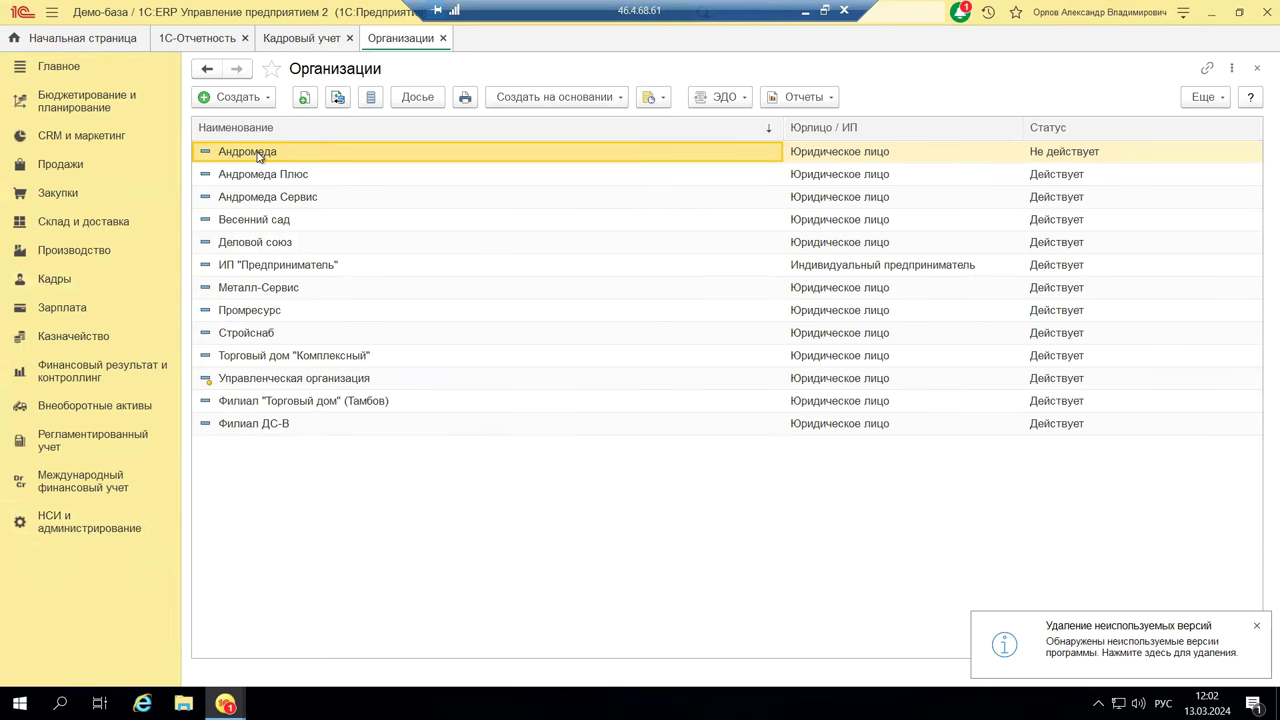
pyautogui.doubleClick(251, 152)
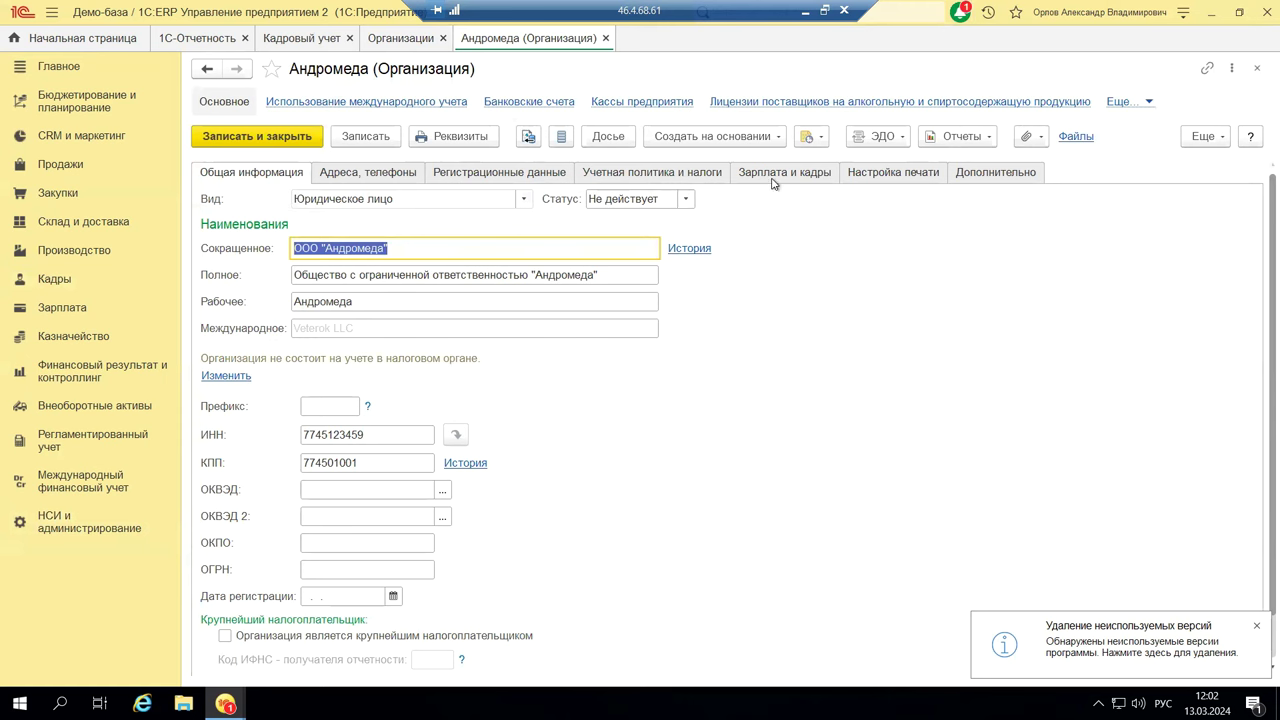
pyautogui.click(674, 176)
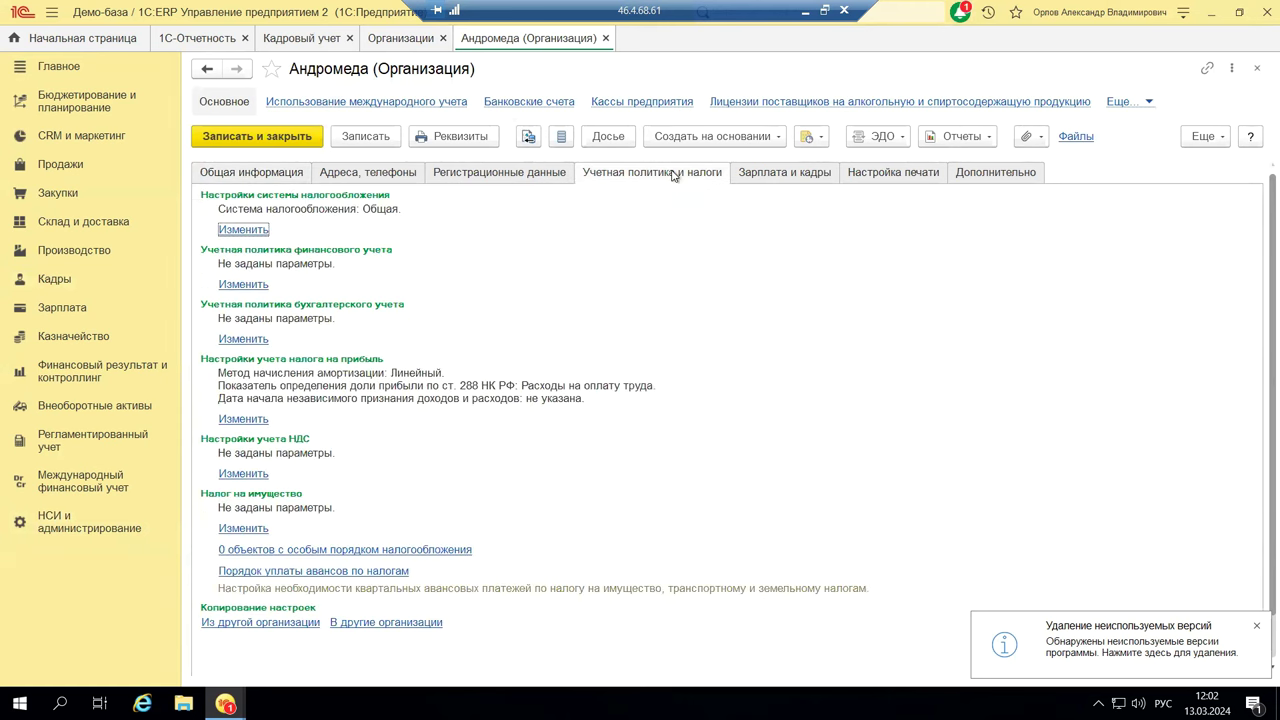
pyautogui.click(769, 177)
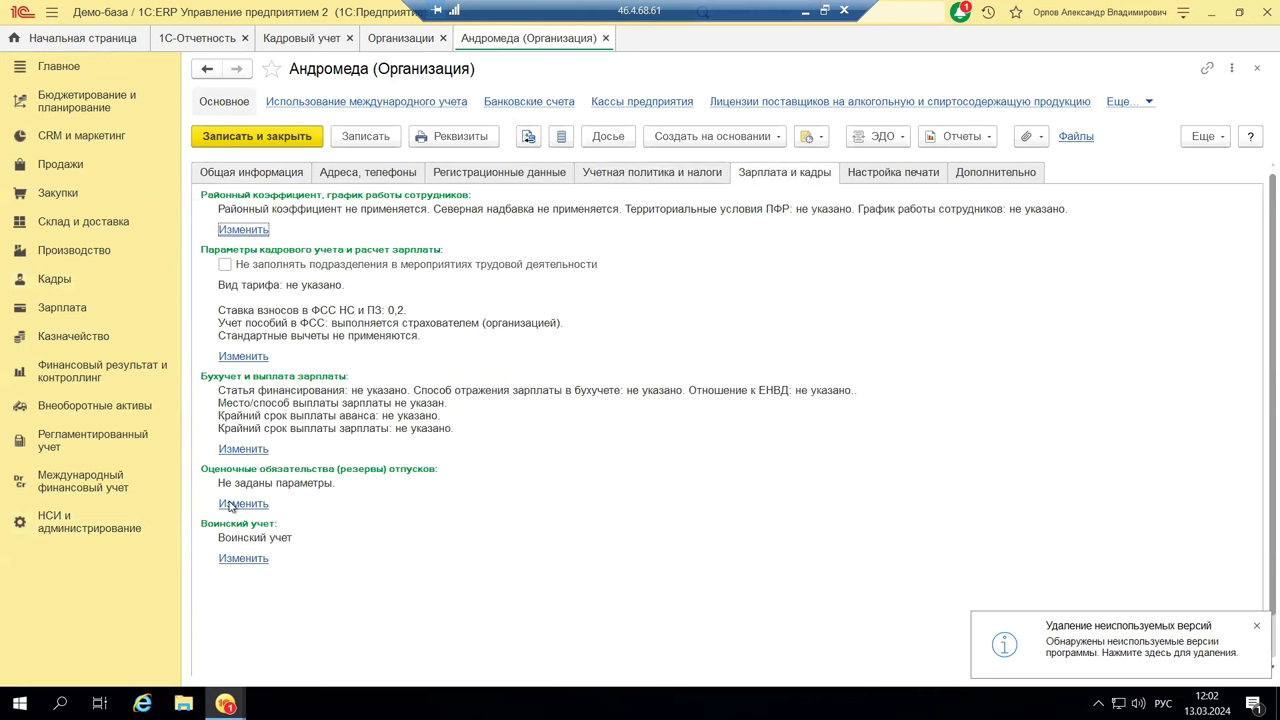
pyautogui.click(231, 561)
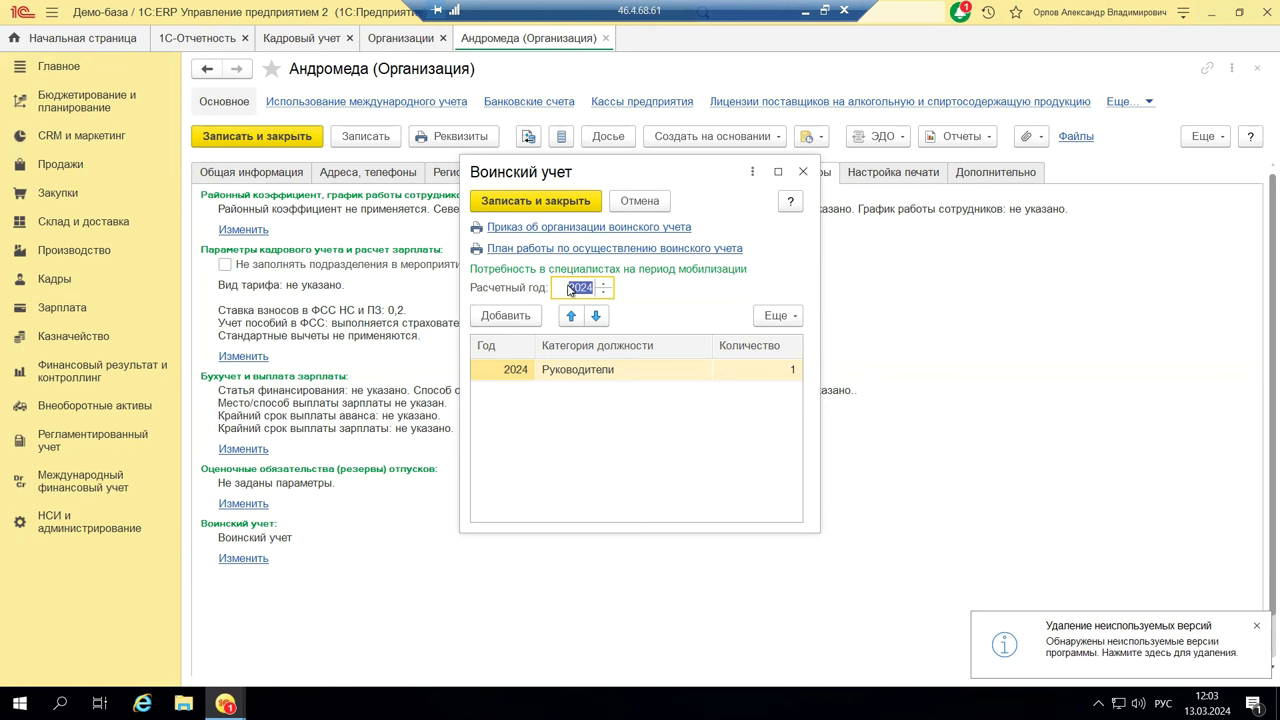
# - Generate the «План работы по осуществлению воинского учета» form for Андромеда and review it through to the signature lines
pyautogui.click(500, 318)
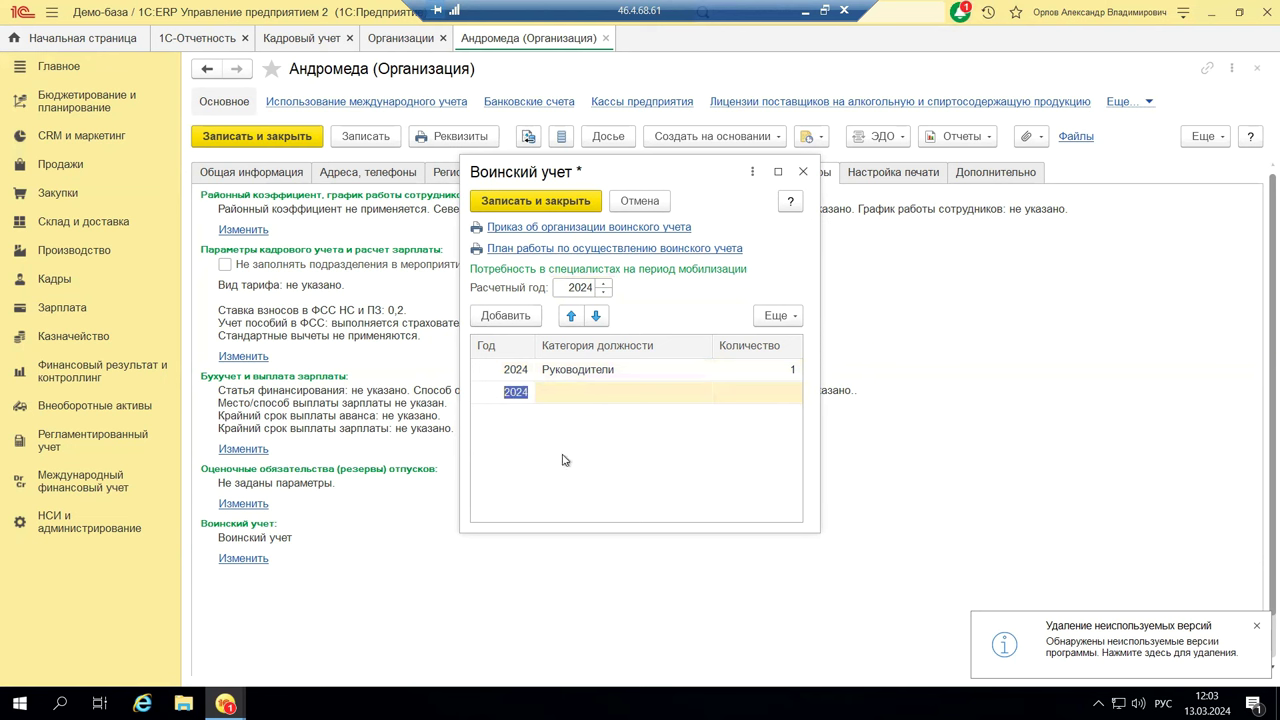
pyautogui.press('Escape')
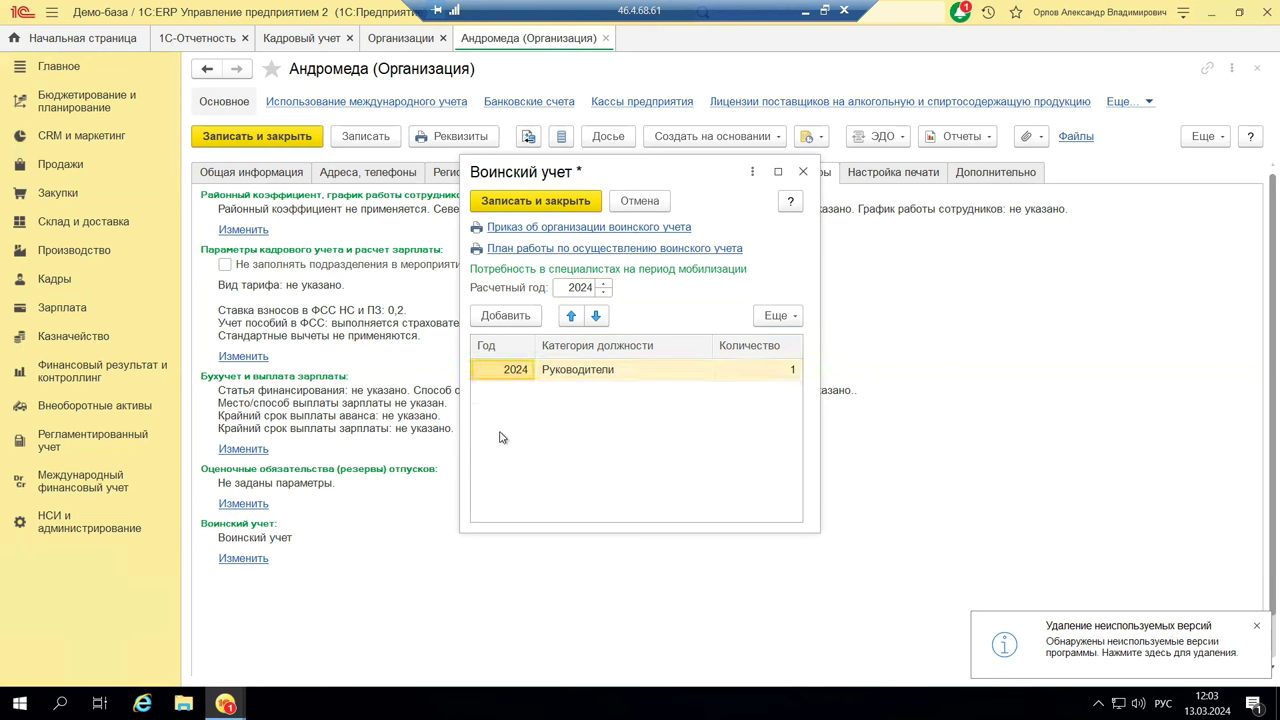
pyautogui.click(571, 250)
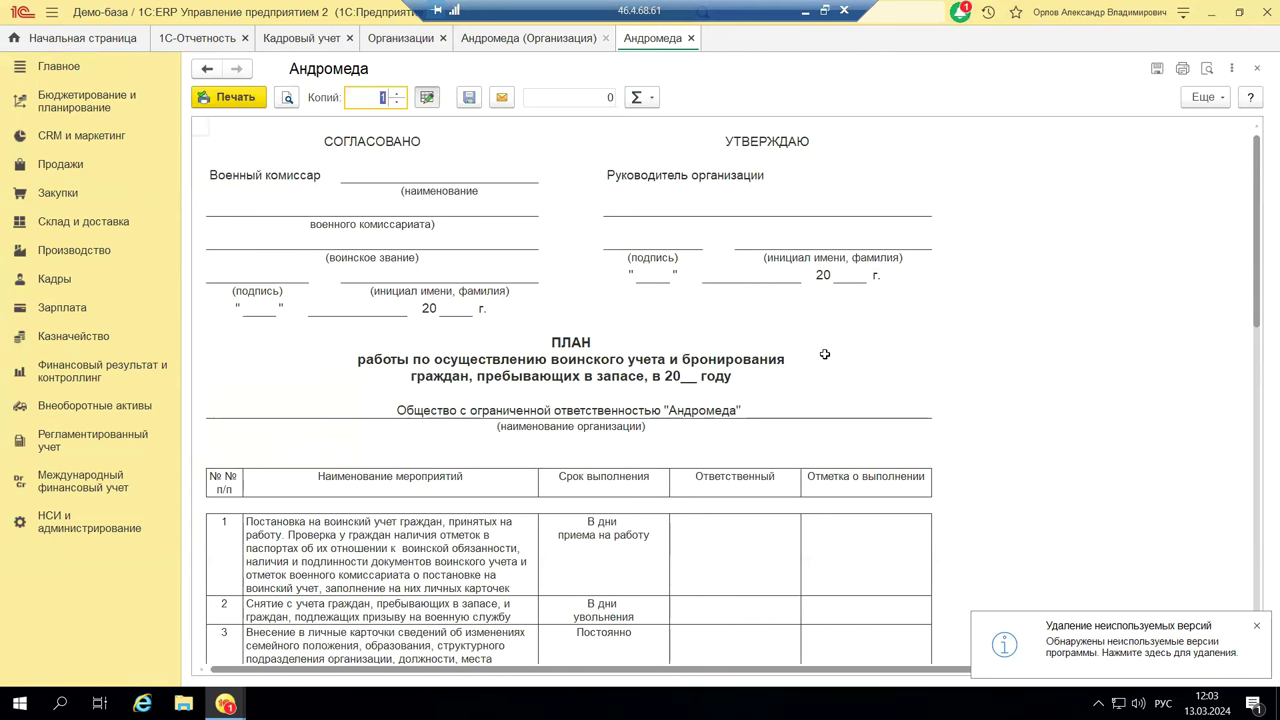
pyautogui.scroll(-10, 804, 430)
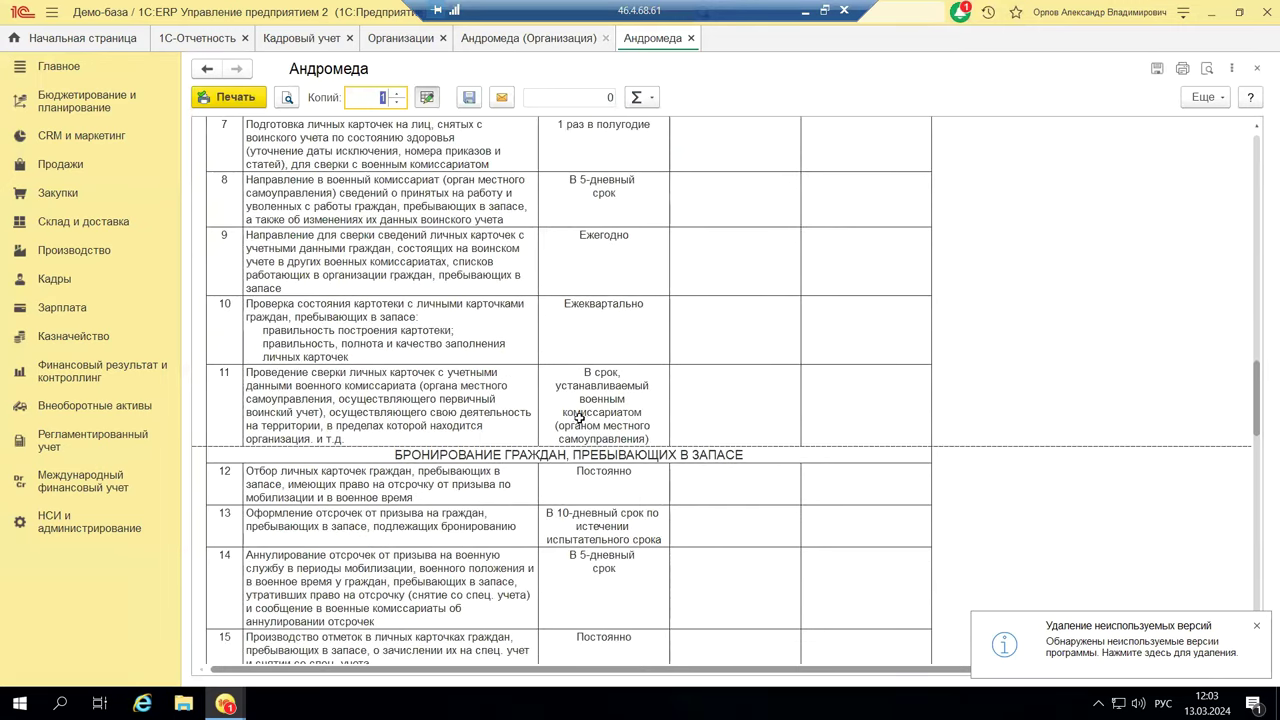
pyautogui.scroll(-5, 390, 495)
pyautogui.scroll(-5, 390, 495)
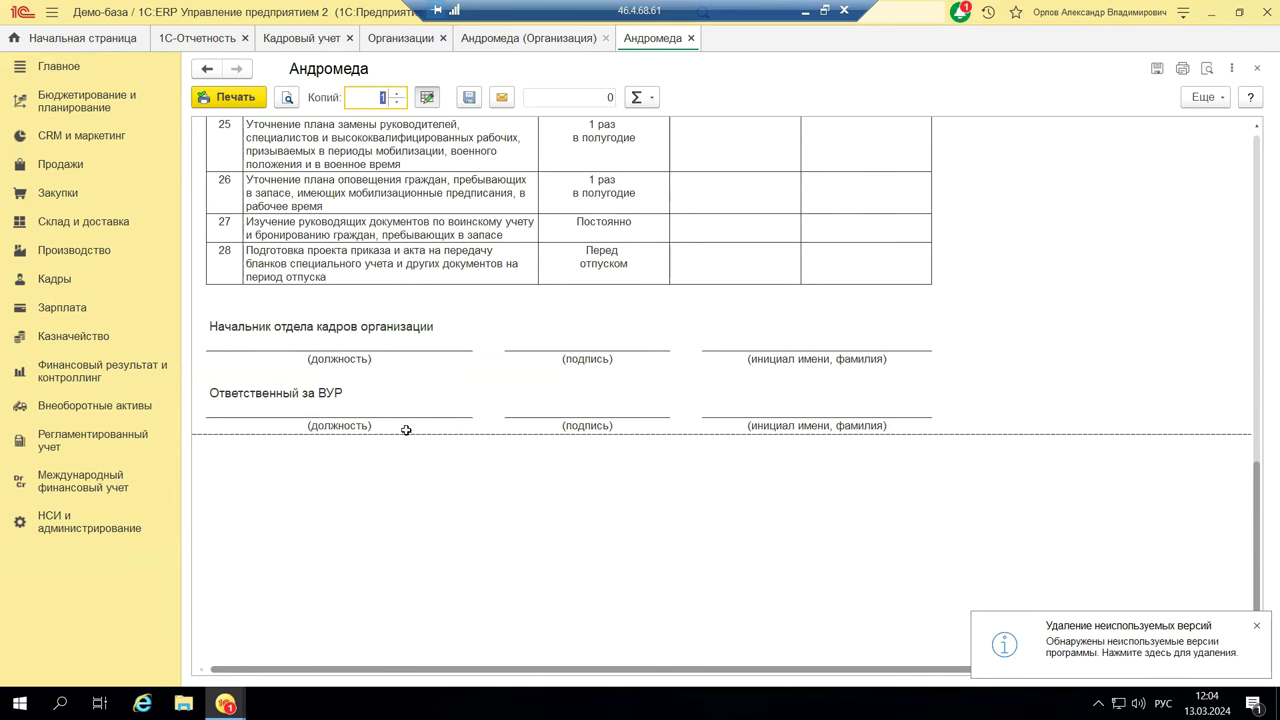
pyautogui.scroll(15, 562, 430)
pyautogui.scroll(6, 562, 430)
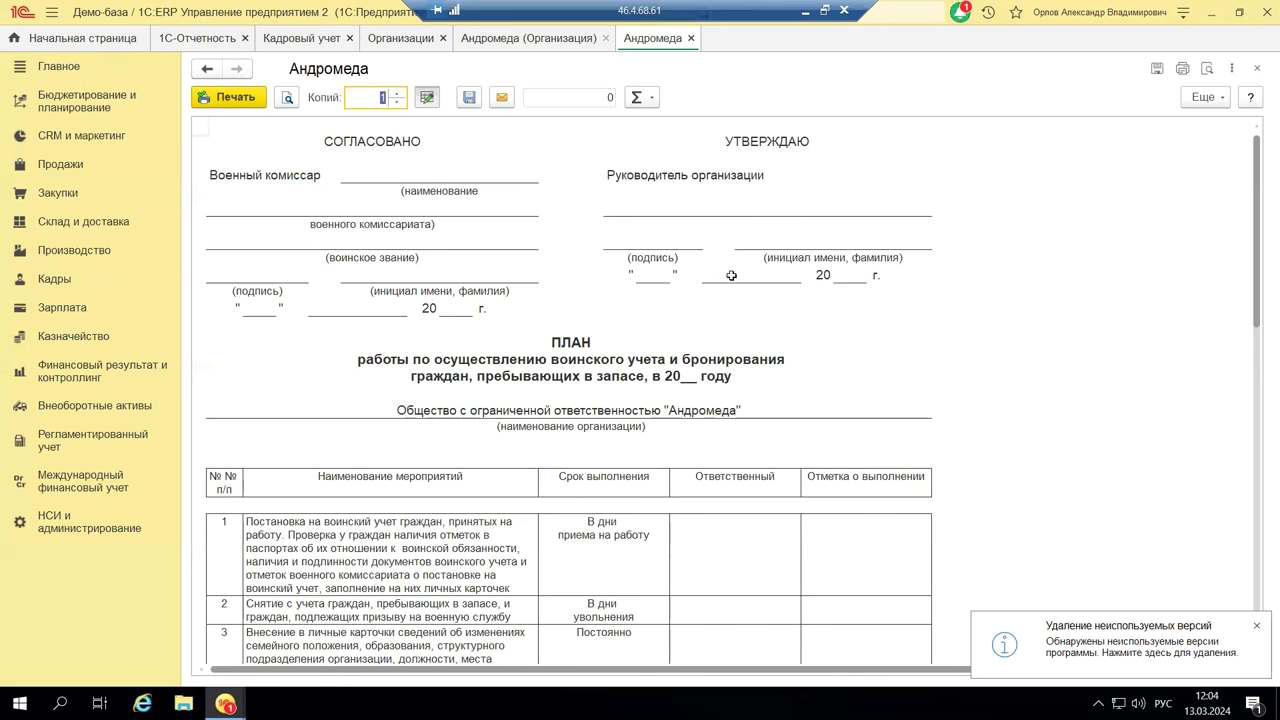
# - Check the approval fields in the plan's header, toggle the form's editing mode off and on, and close the form
pyautogui.click(252, 217)
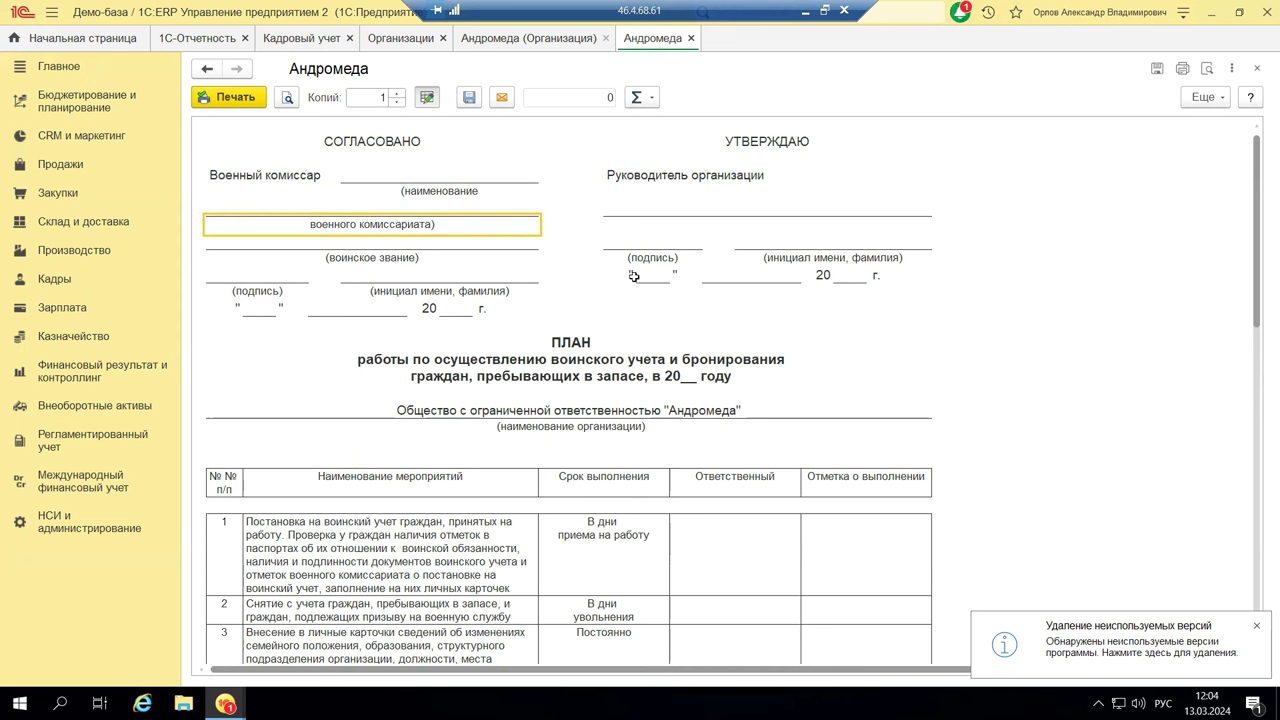
pyautogui.click(643, 213)
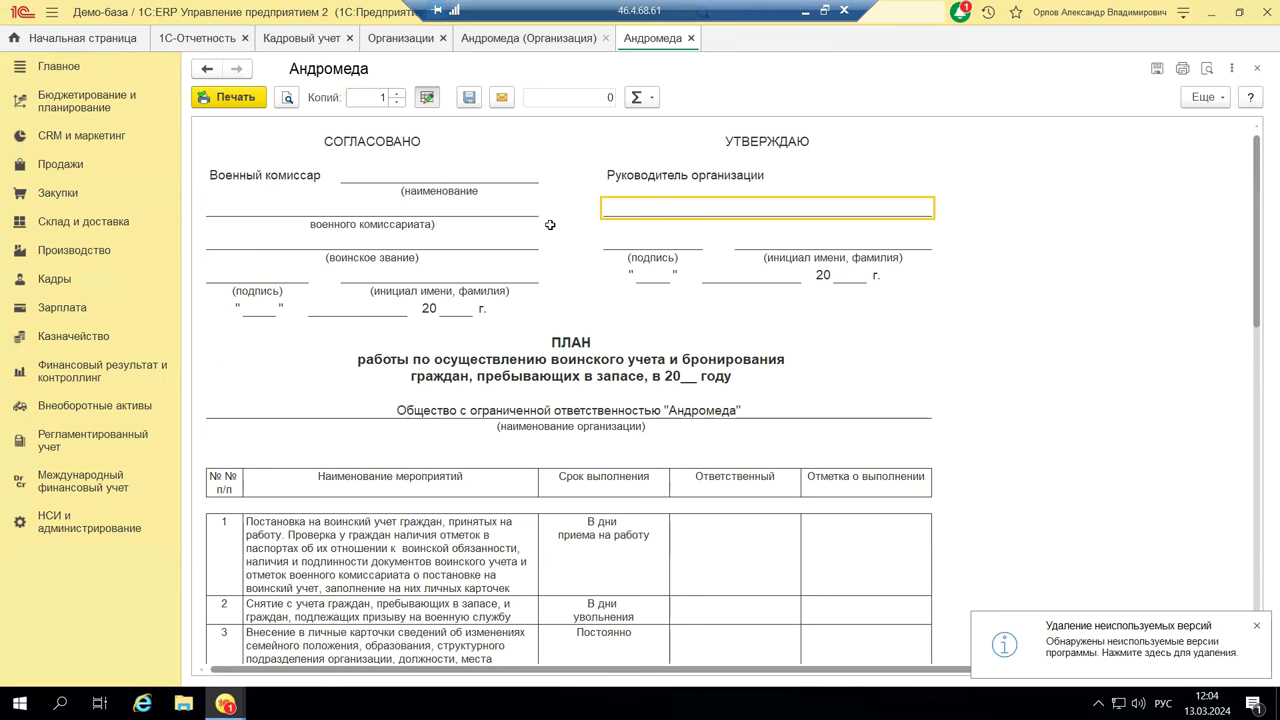
pyautogui.click(426, 105)
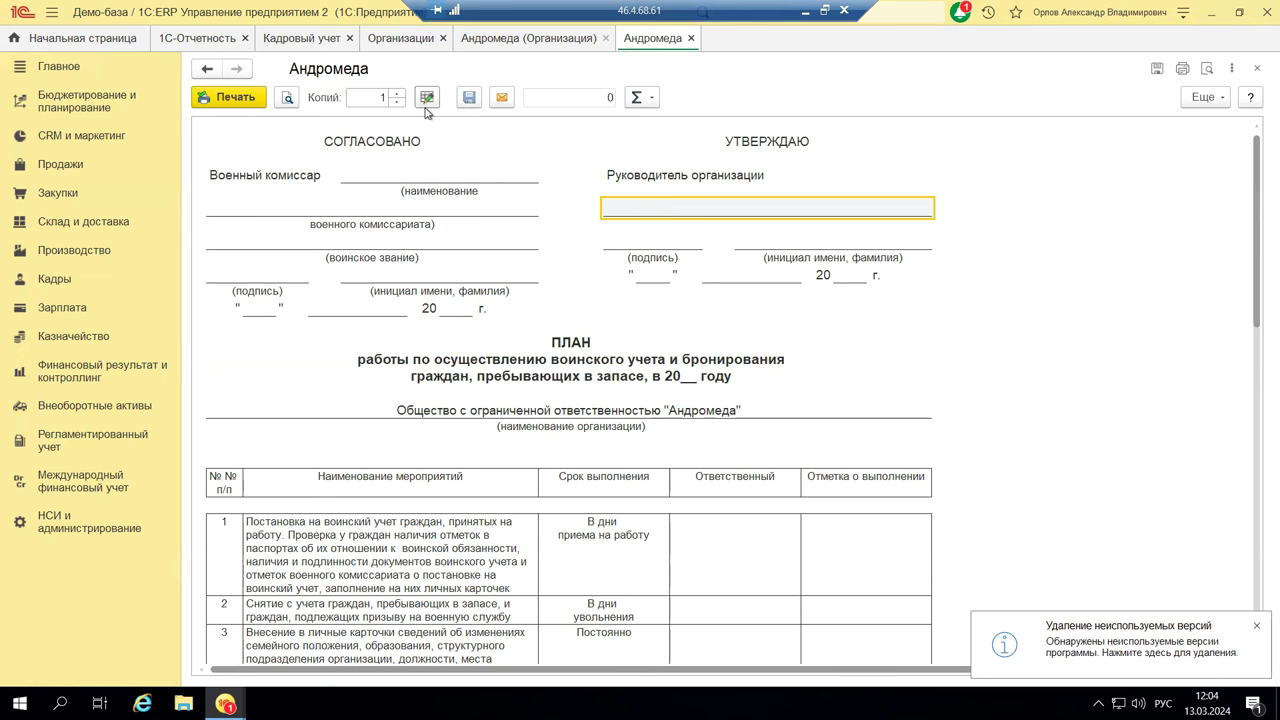
pyautogui.click(426, 104)
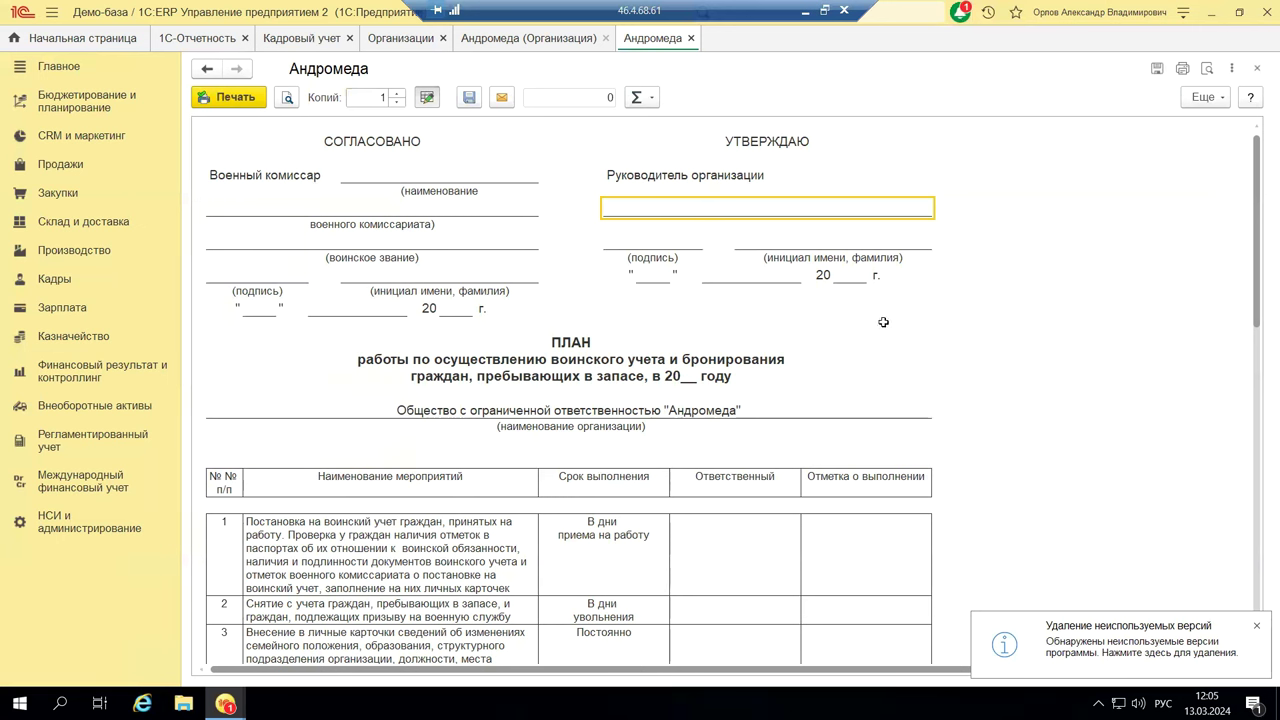
pyautogui.scroll(-1, 883, 322)
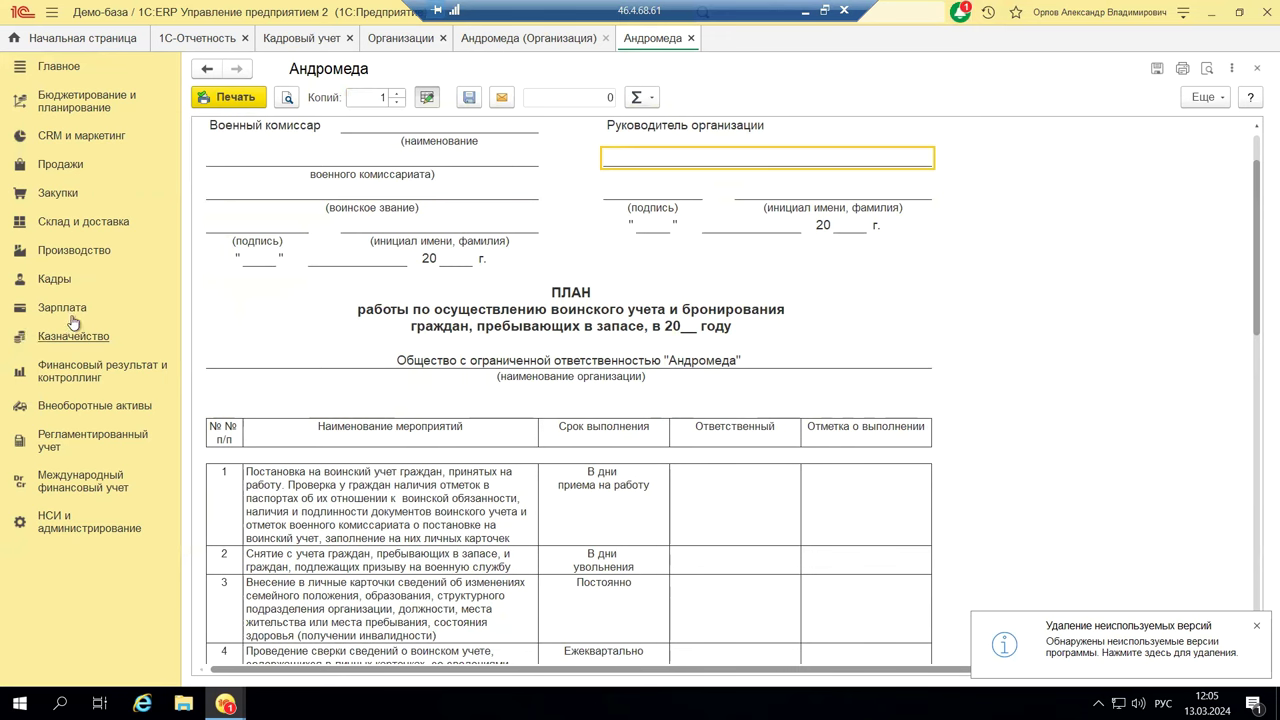
pyautogui.click(1255, 68)
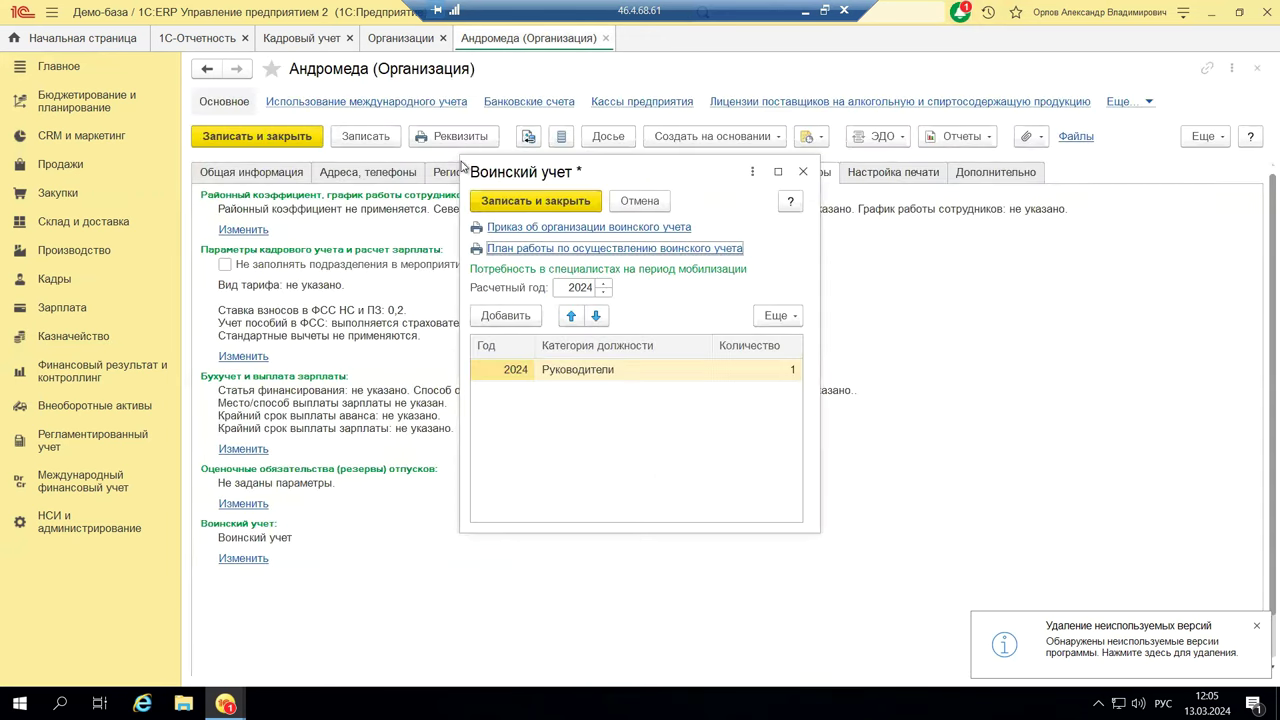
# - Generate and review the «Приказ об организации воинского учета» form, close it, and save the Воинский учет settings
pyautogui.click(556, 228)
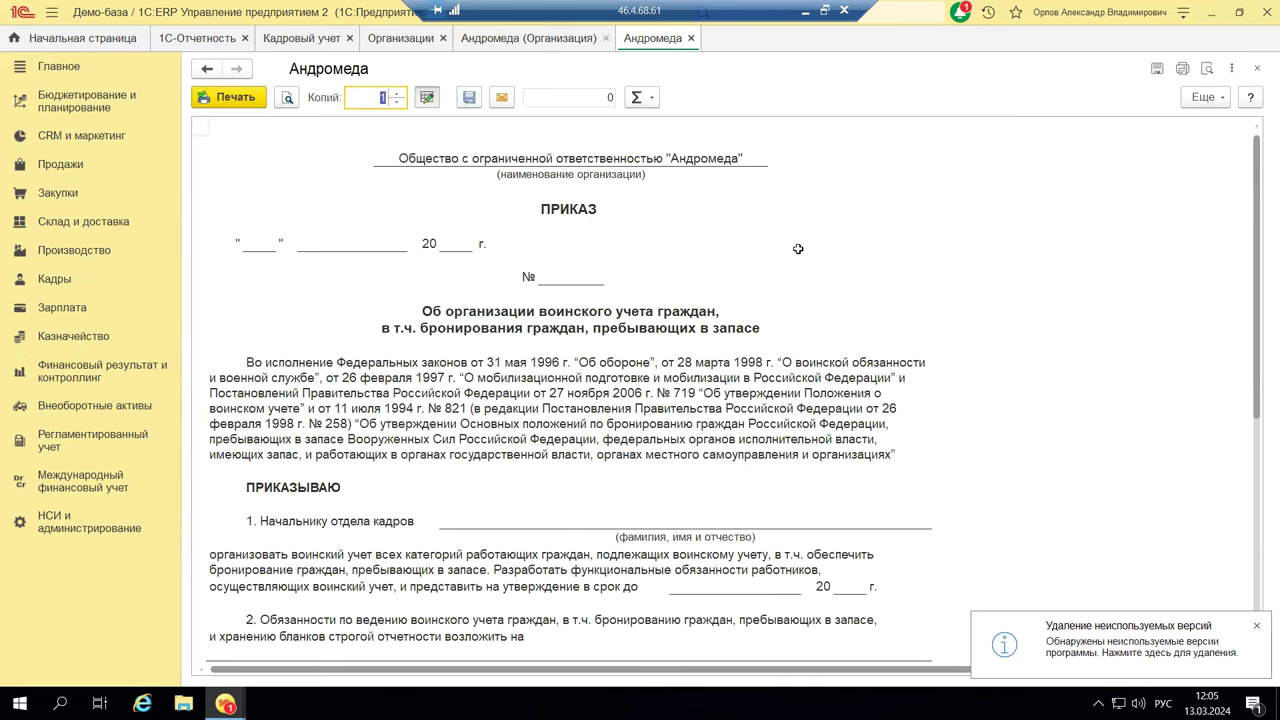
pyautogui.scroll(-8, 900, 290)
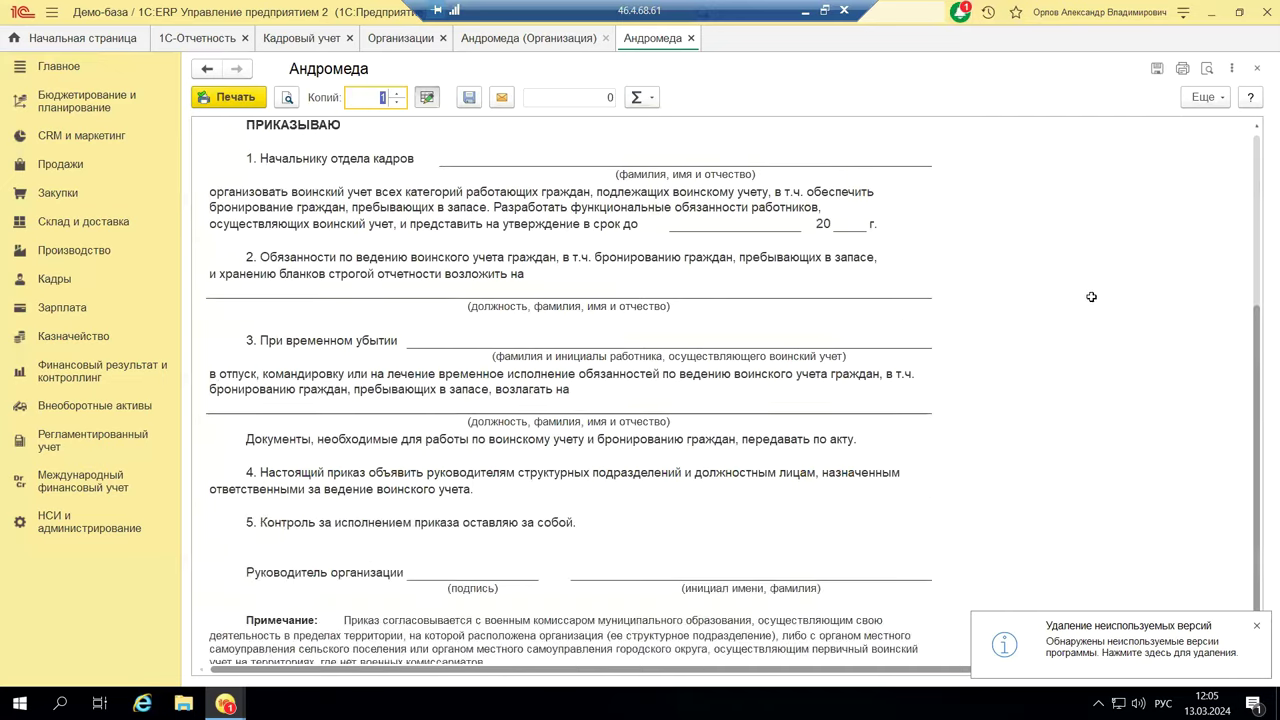
pyautogui.scroll(1, 1012, 220)
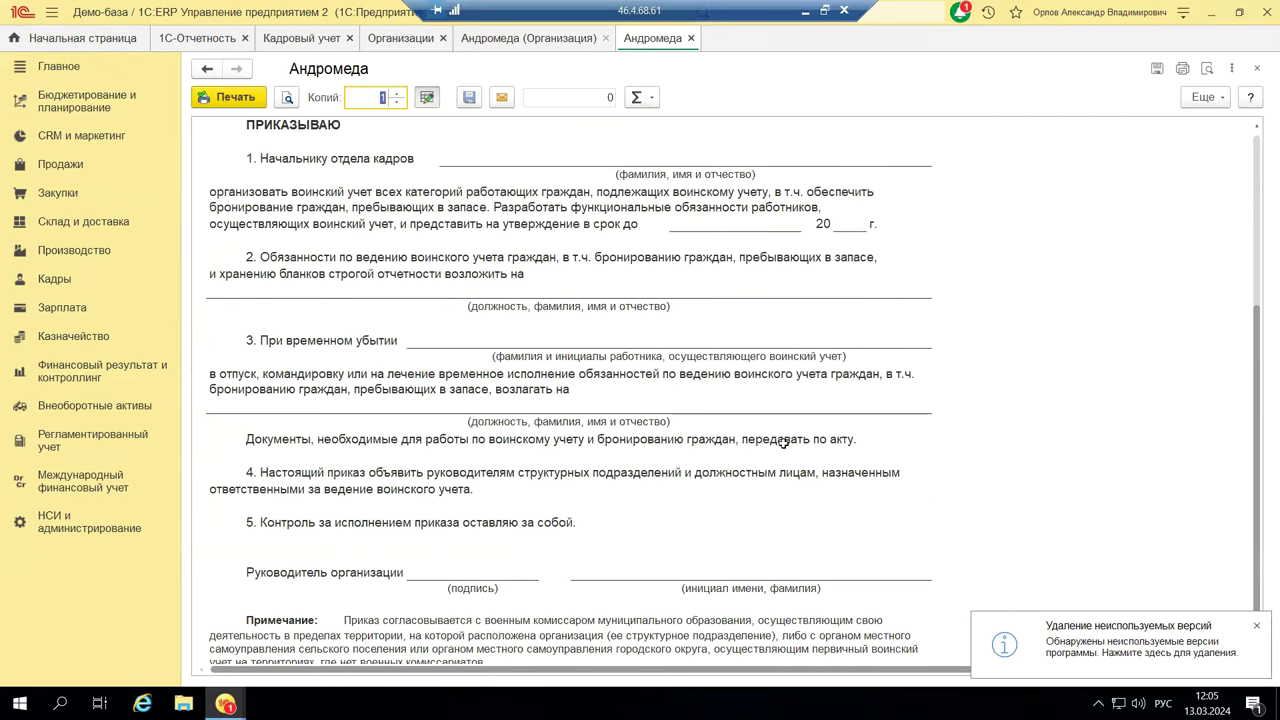
pyautogui.click(1256, 72)
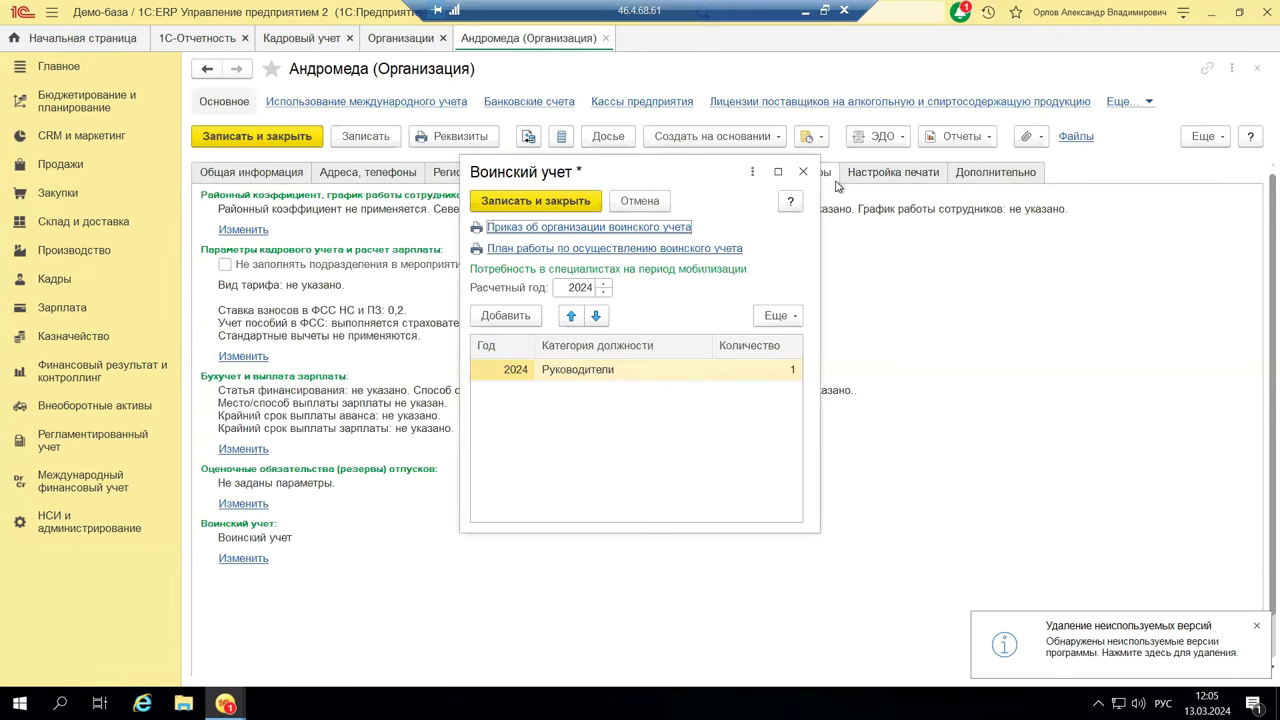
pyautogui.click(801, 172)
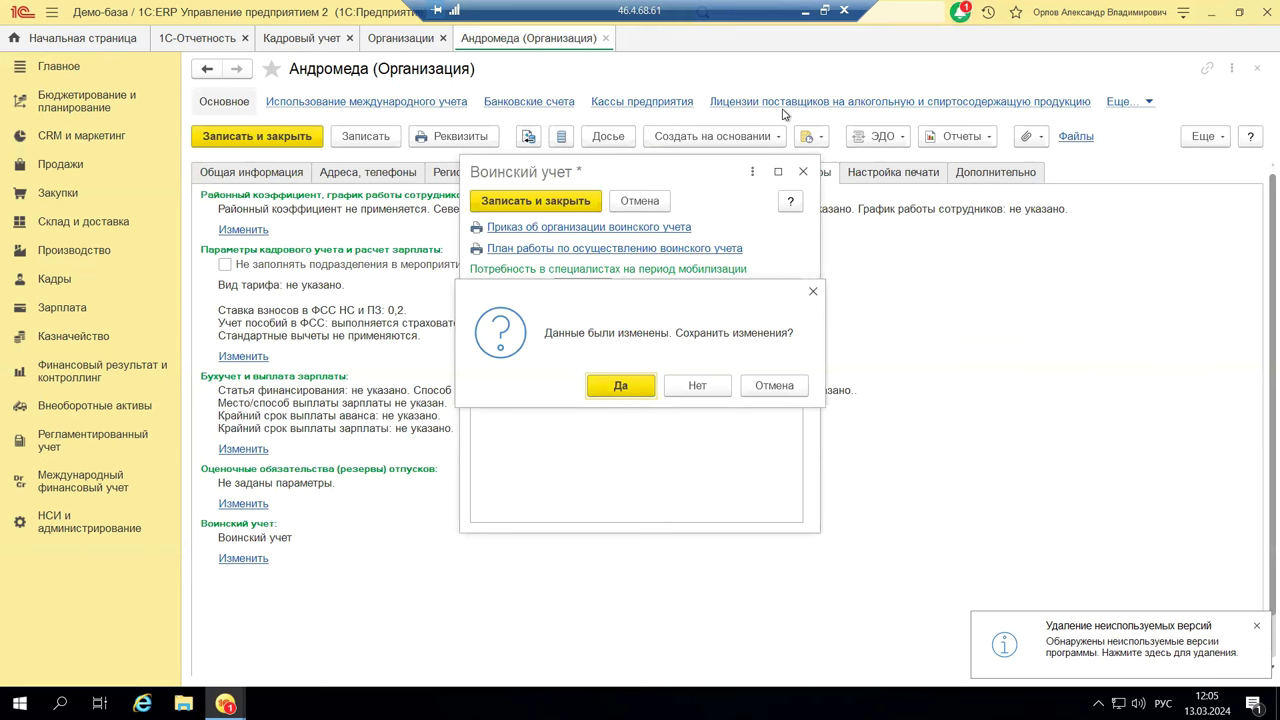
pyautogui.click(620, 385)
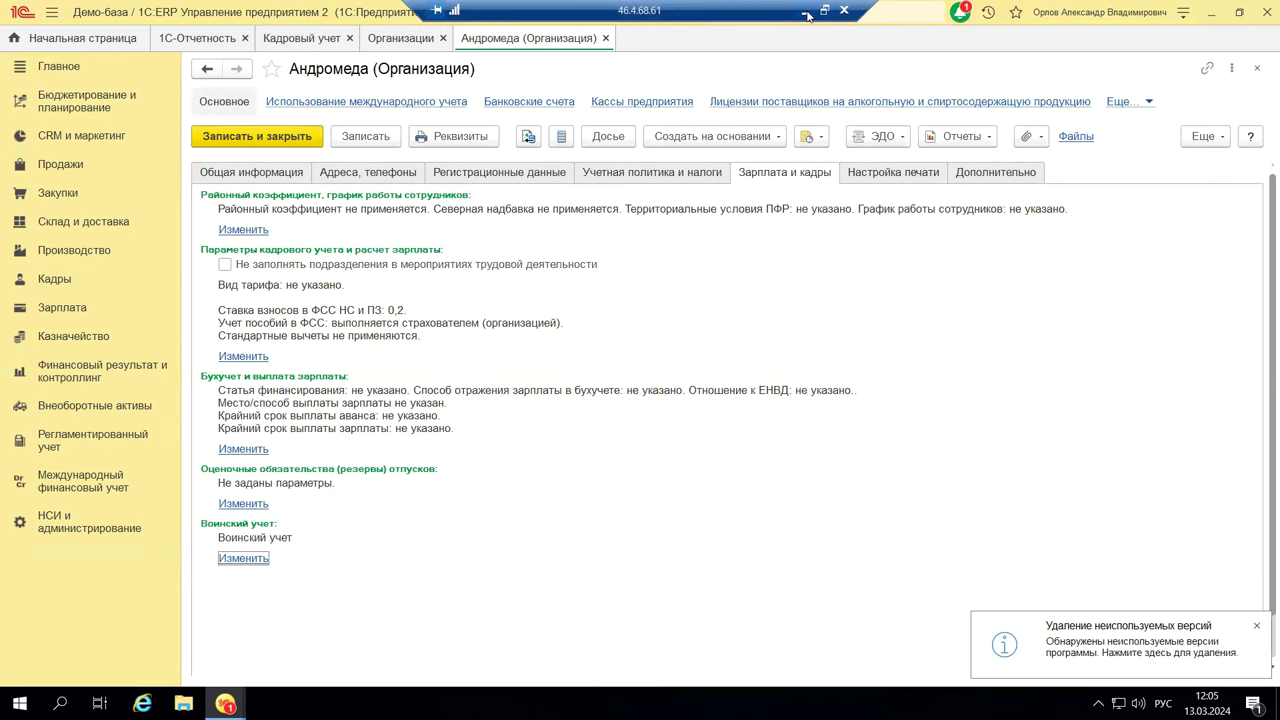
# - Switch to the PowerPoint presentation and show slide 27 with the military registration report sections
pyautogui.click(807, 14)
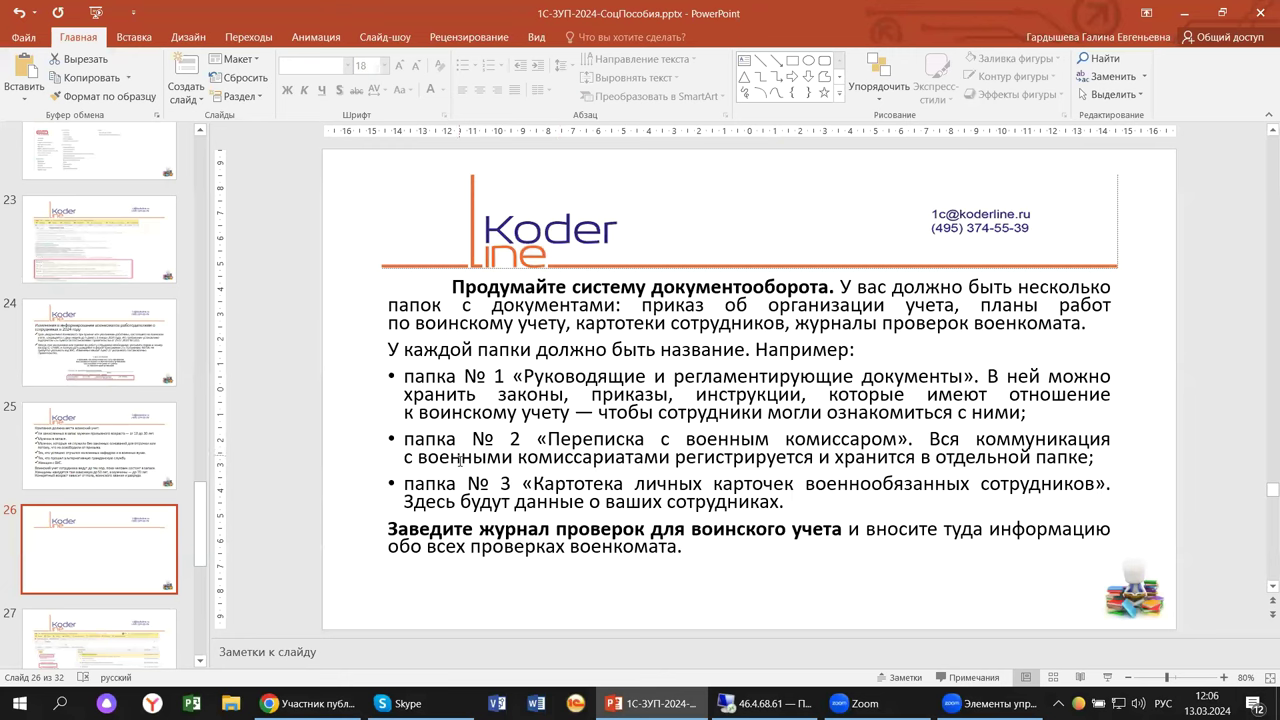
pyautogui.press('pagedown')
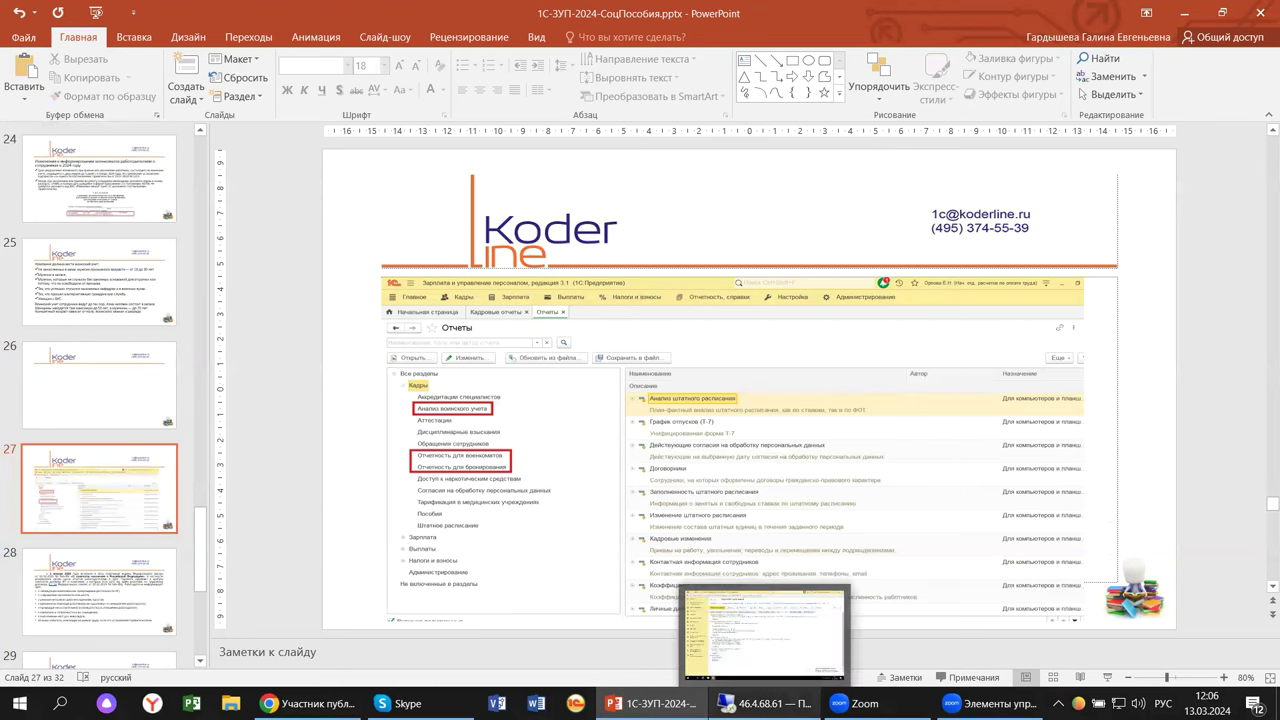
# - Switch back to the remote session's «Зарплата и управление персоналом» database and open the Кадровые отчеты page
pyautogui.click(760, 703)
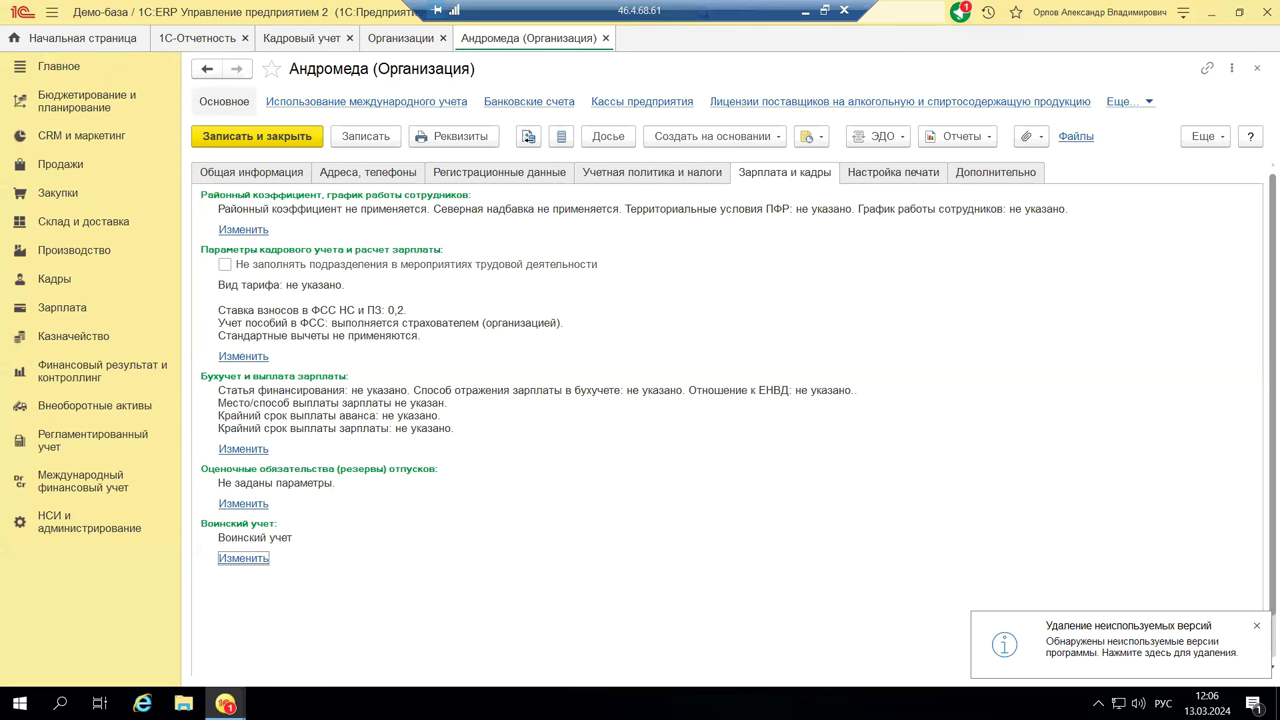
pyautogui.moveTo(230, 690)
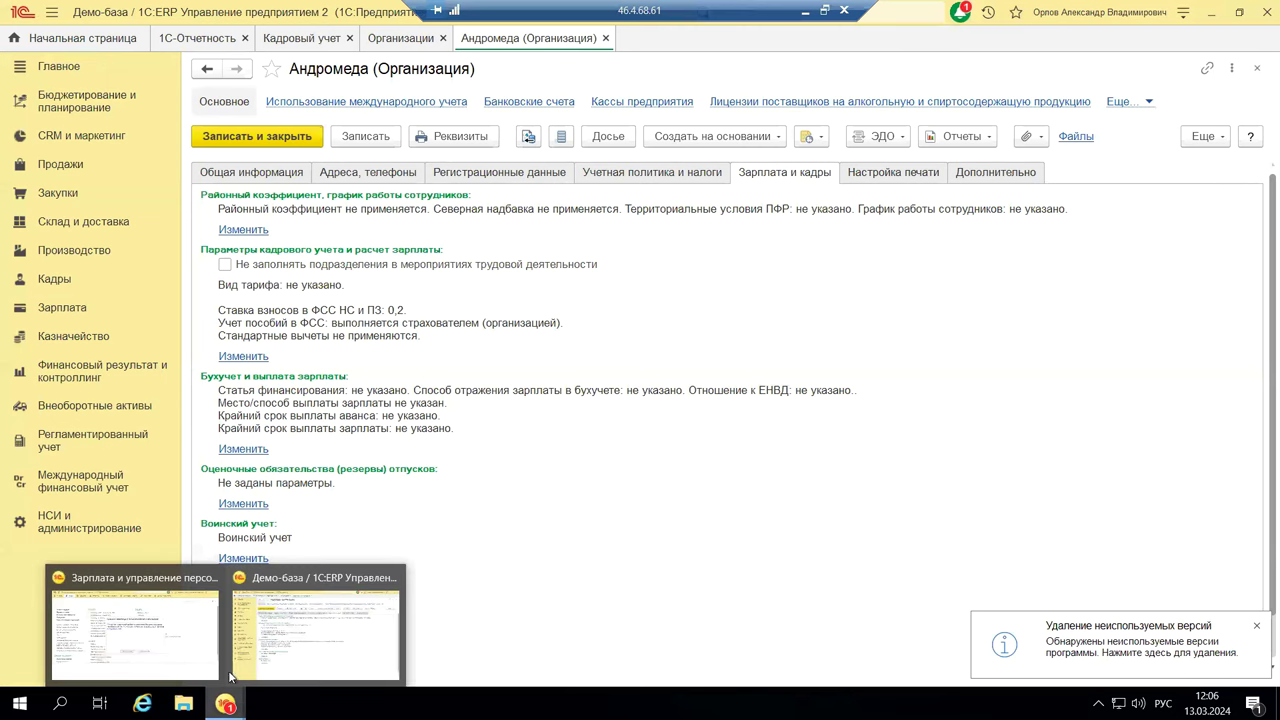
pyautogui.click(156, 630)
pyautogui.click(702, 470)
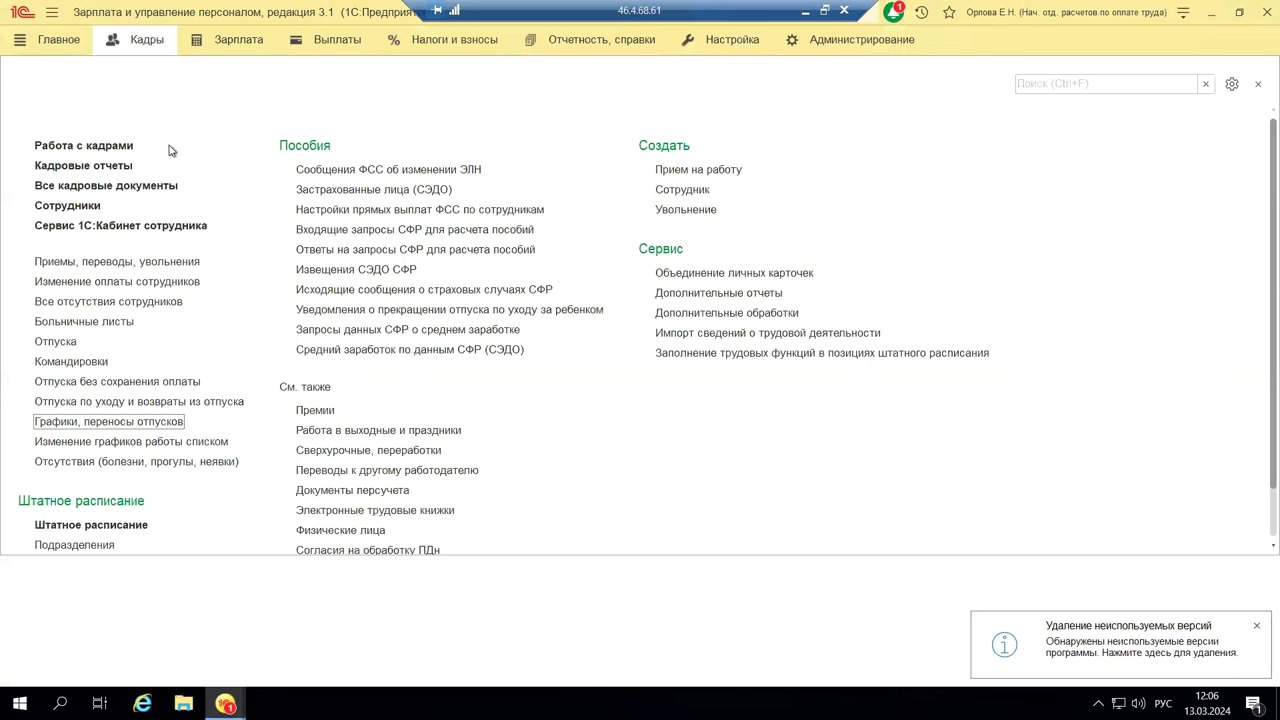
pyautogui.click(75, 166)
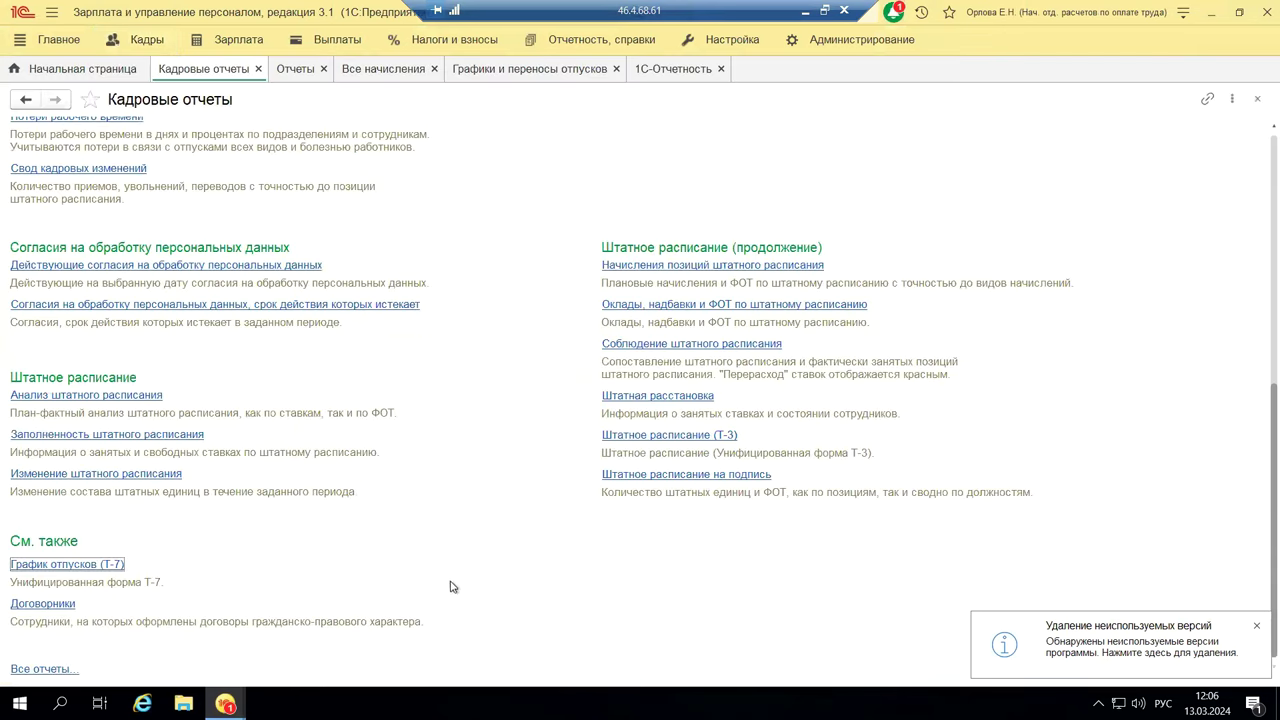
# - Look through the HR reports, open the full list of reports to examine its Кадры subsections, and close that list
pyautogui.scroll(5, 485, 405)
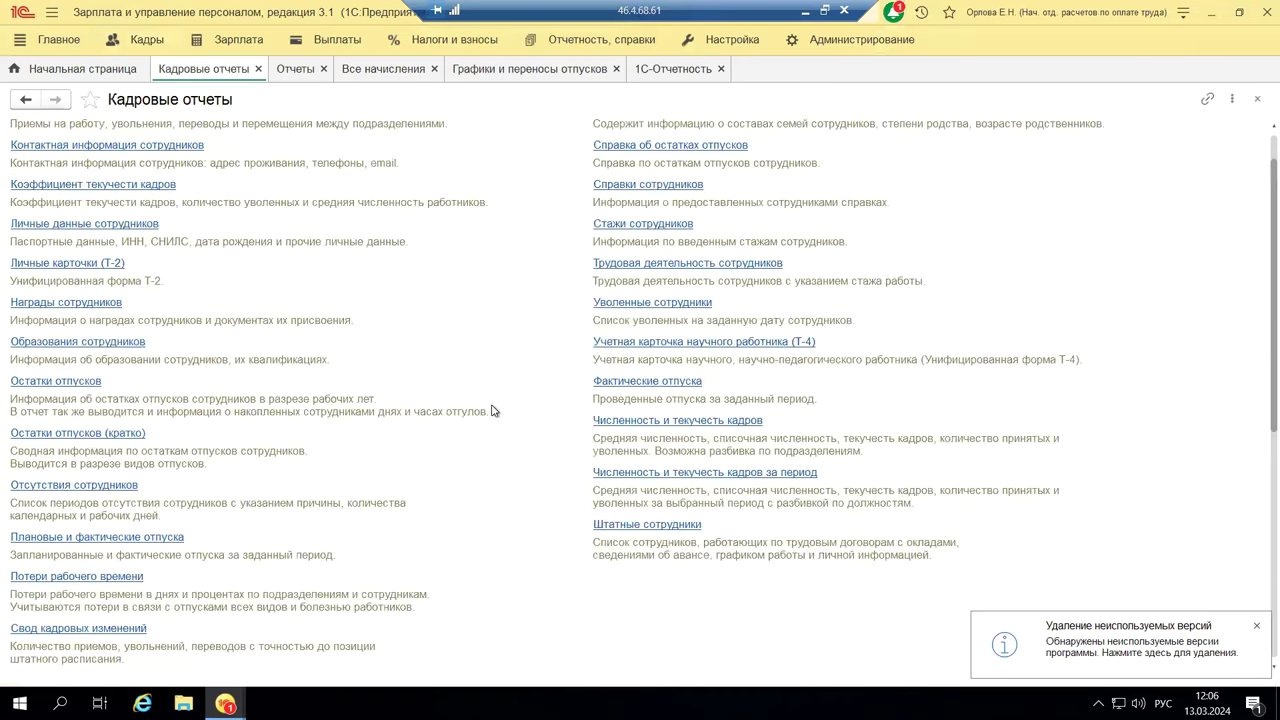
pyautogui.scroll(1, 492, 411)
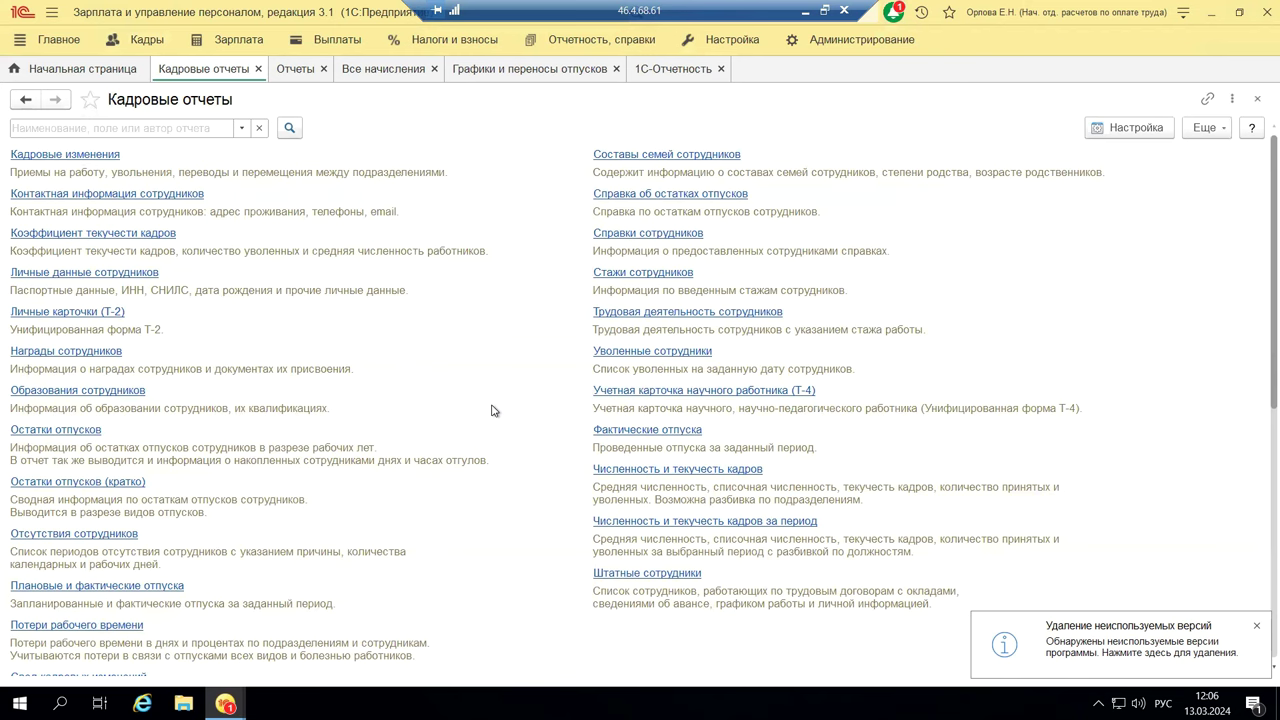
pyautogui.scroll(-3, 492, 411)
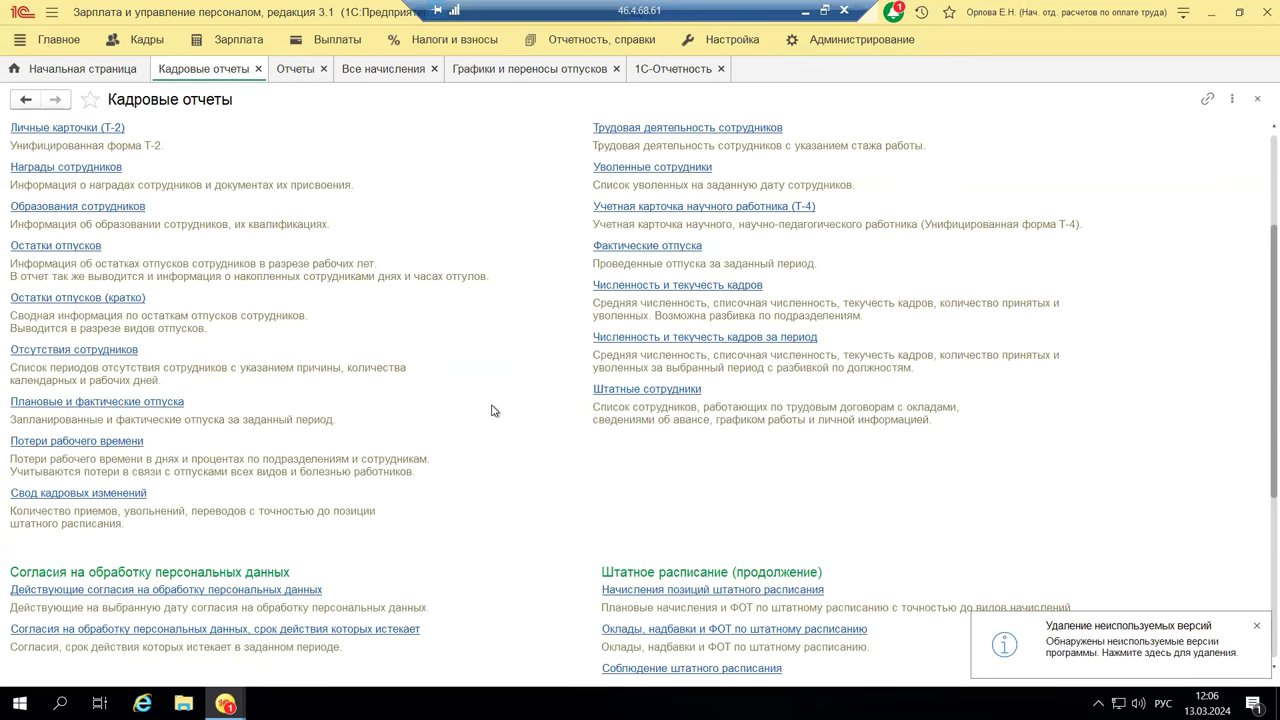
pyautogui.scroll(-3, 492, 410)
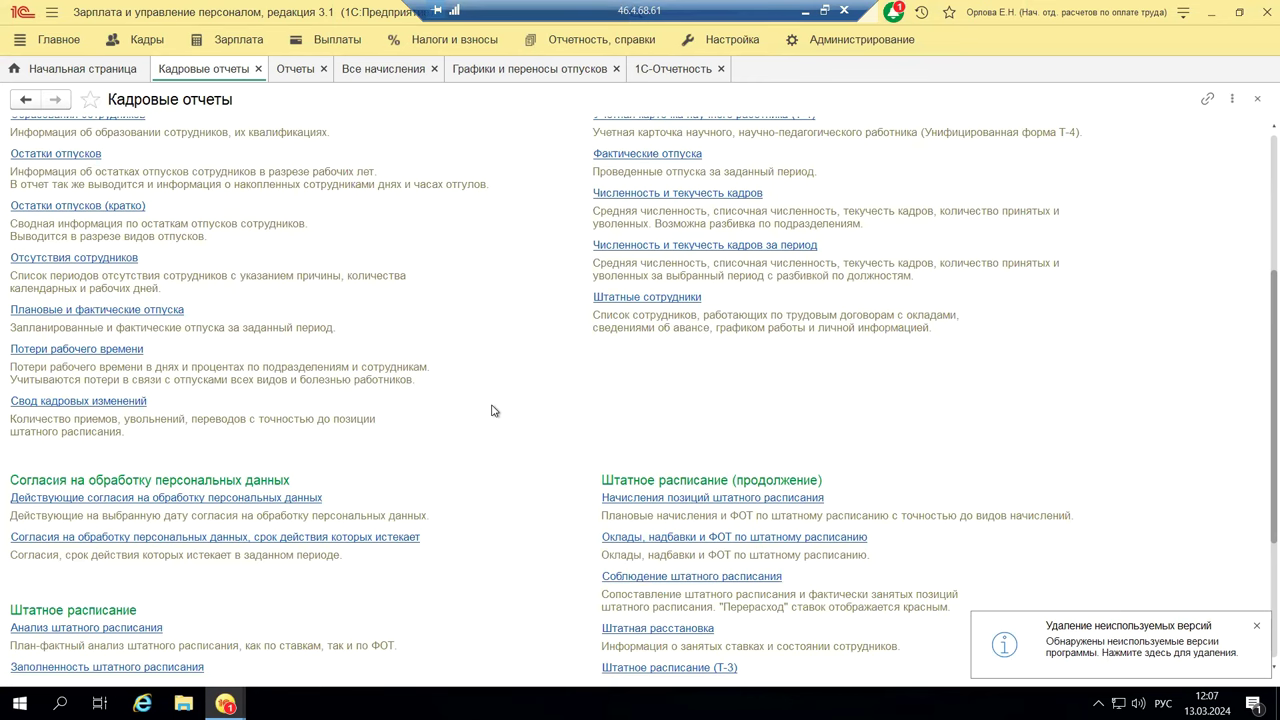
pyautogui.scroll(-5, 492, 410)
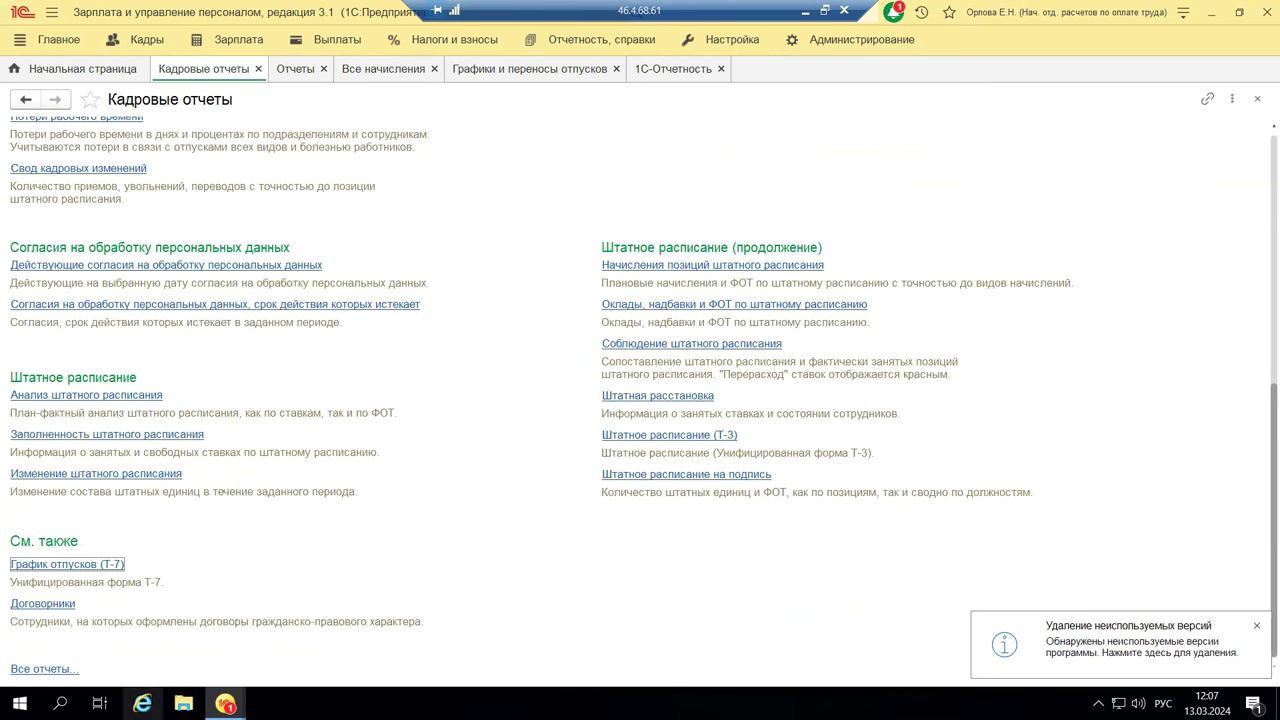
pyautogui.click(40, 669)
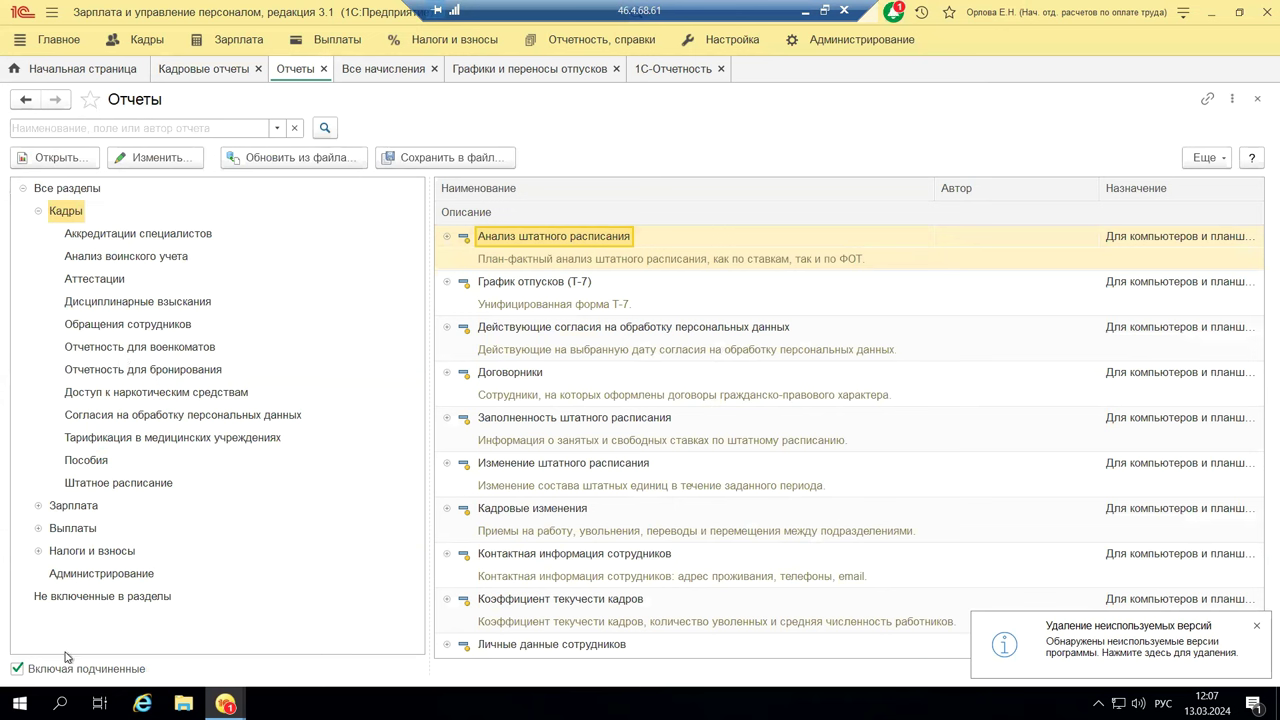
pyautogui.click(1255, 99)
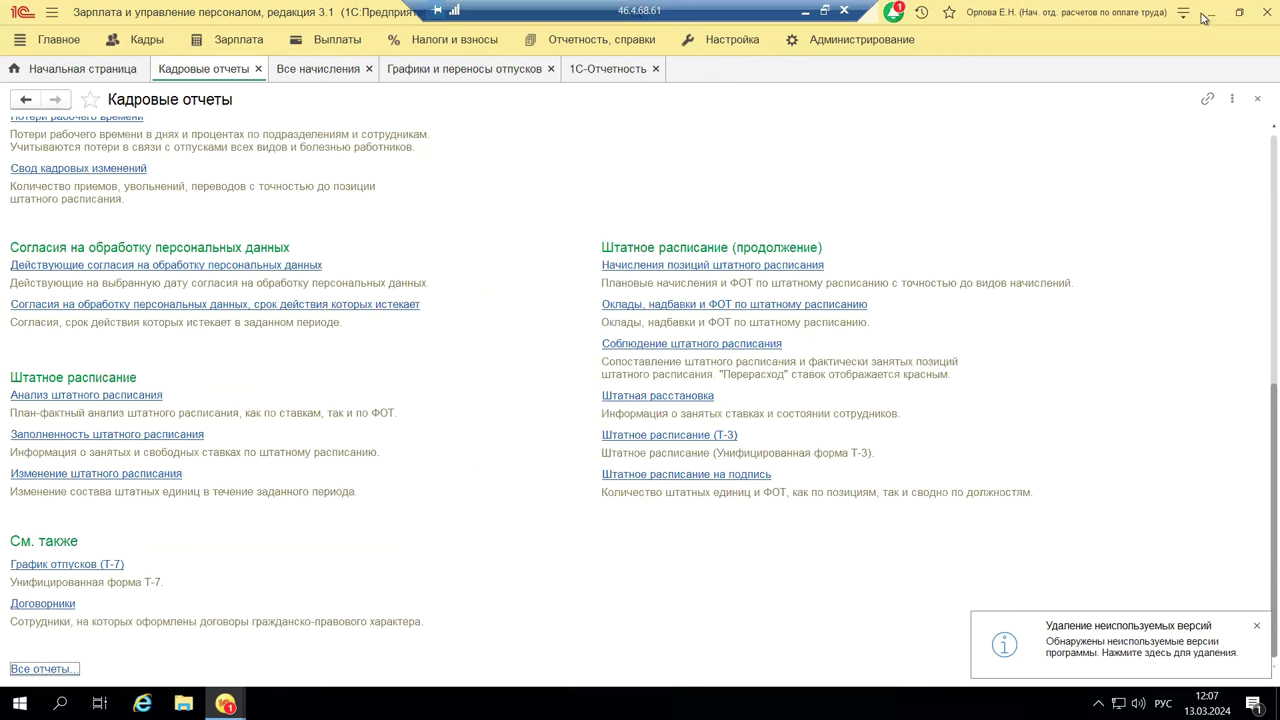
# - Switch to the PowerPoint presentation and show slide 28 on employer reporting to employment centres
pyautogui.click(806, 12)
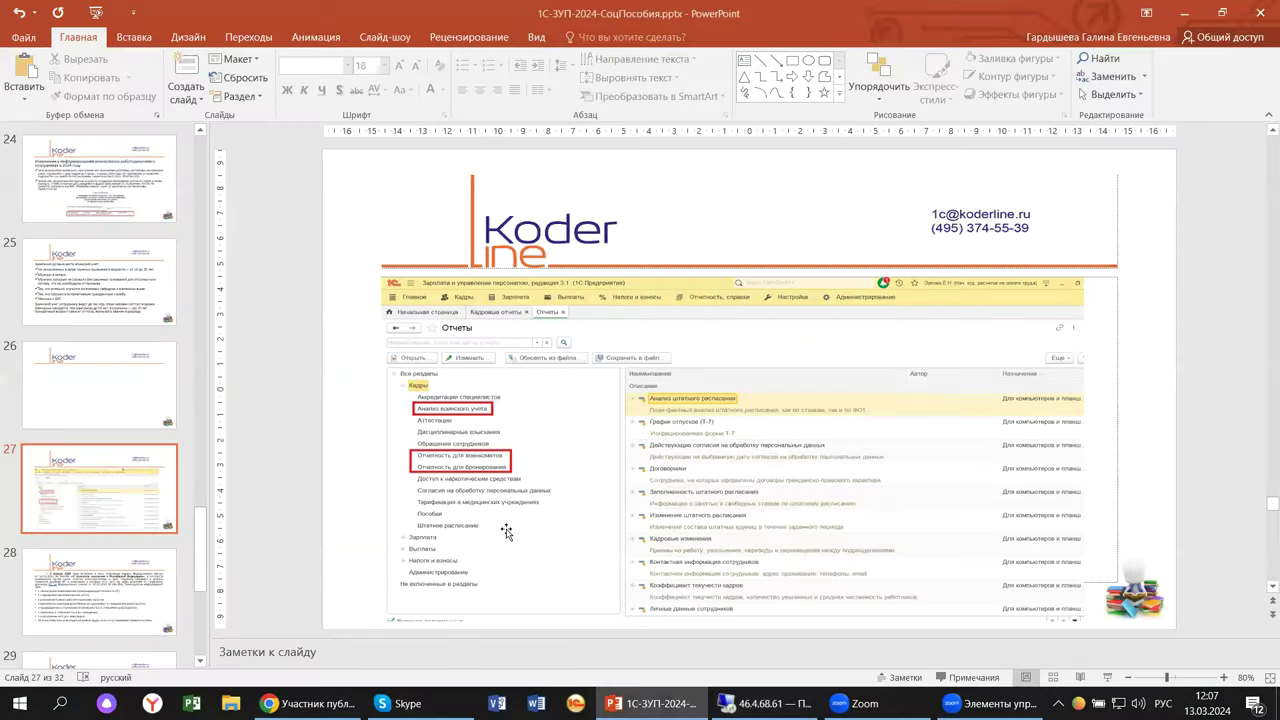
pyautogui.scroll(-3, 95, 346)
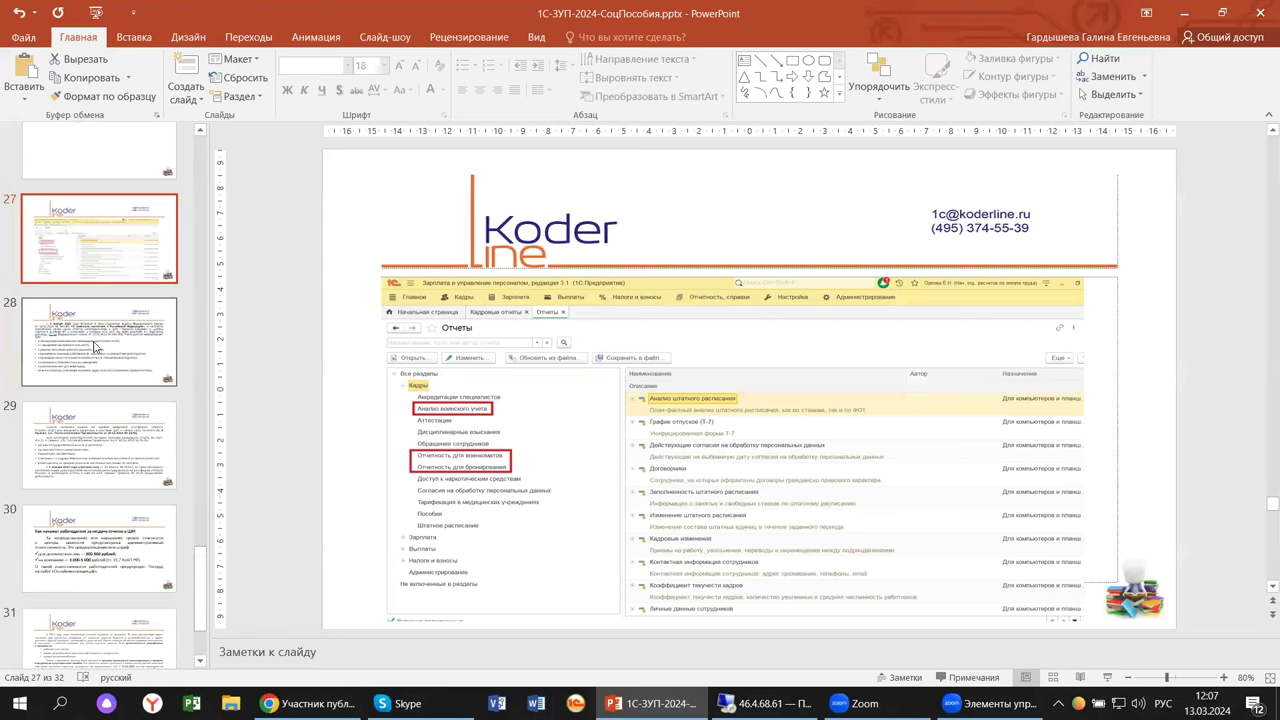
pyautogui.click(93, 350)
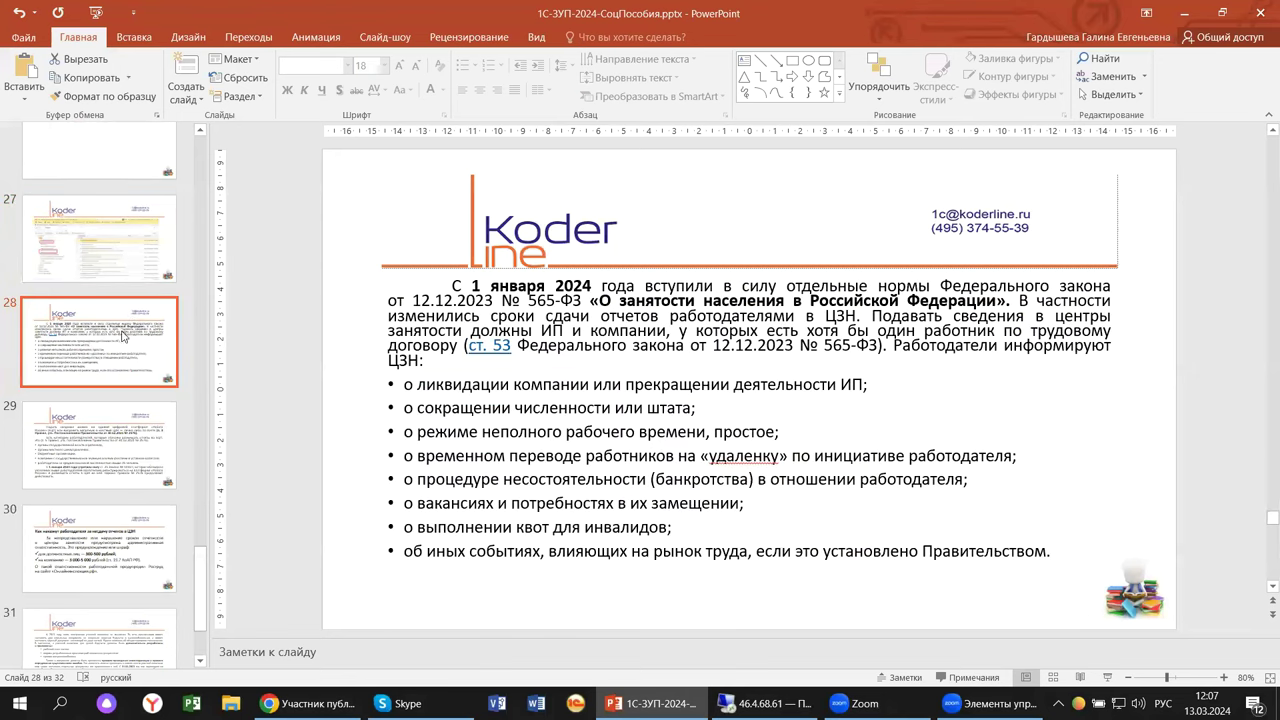